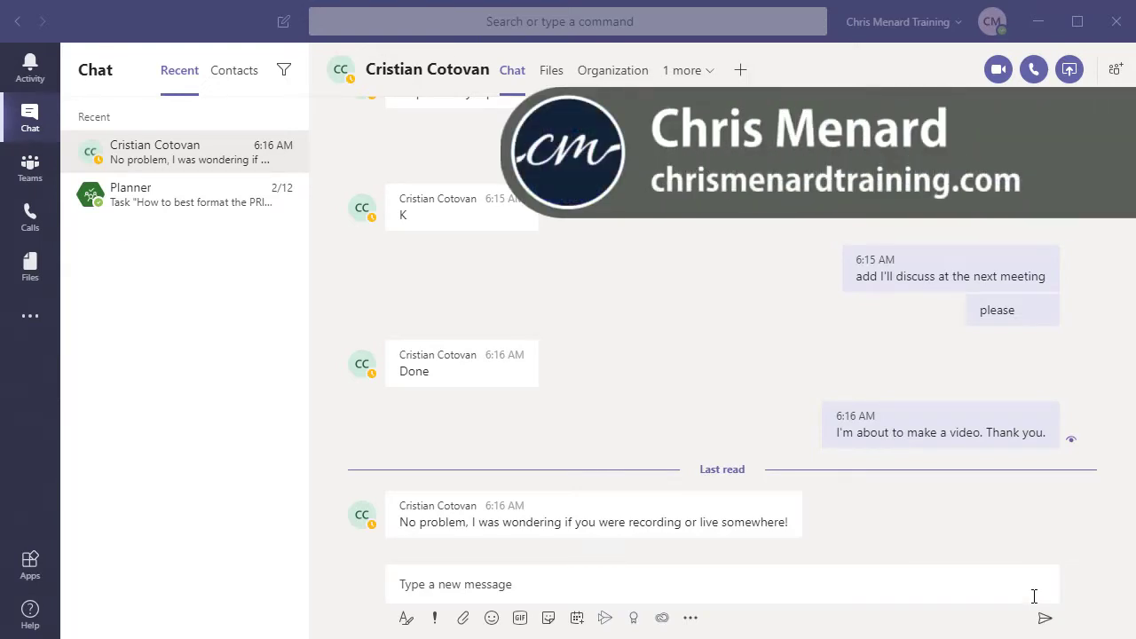
Step: Start an instant meeting with video in the Finance team's Budget and Planning channel, without a subject
mouse_move(523, 520)
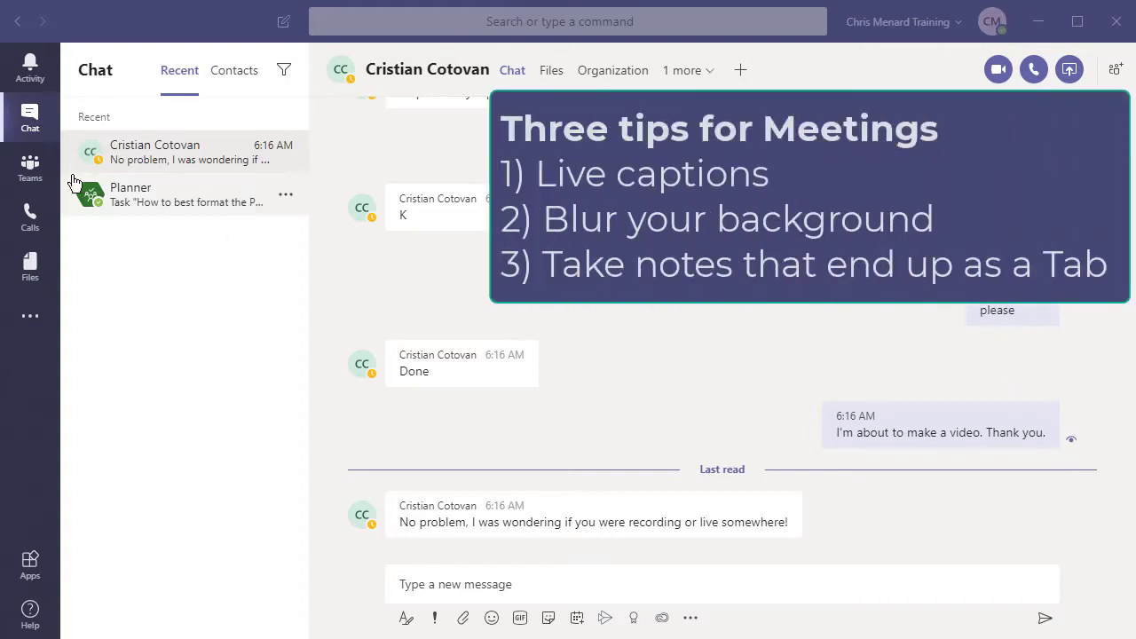
left_click(31, 183)
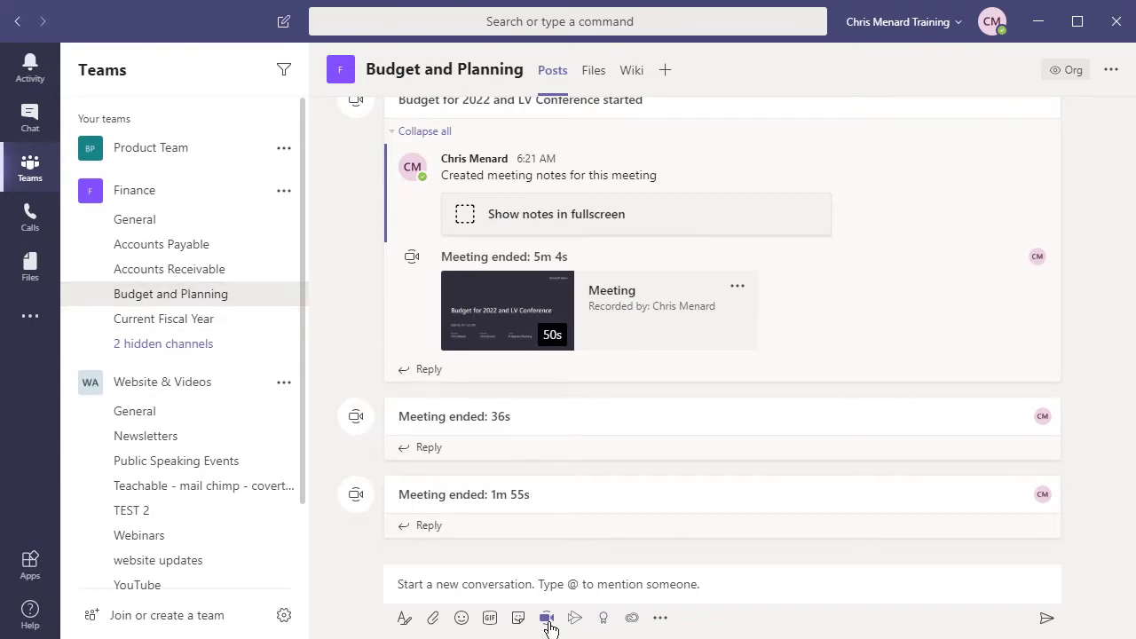
left_click(548, 621)
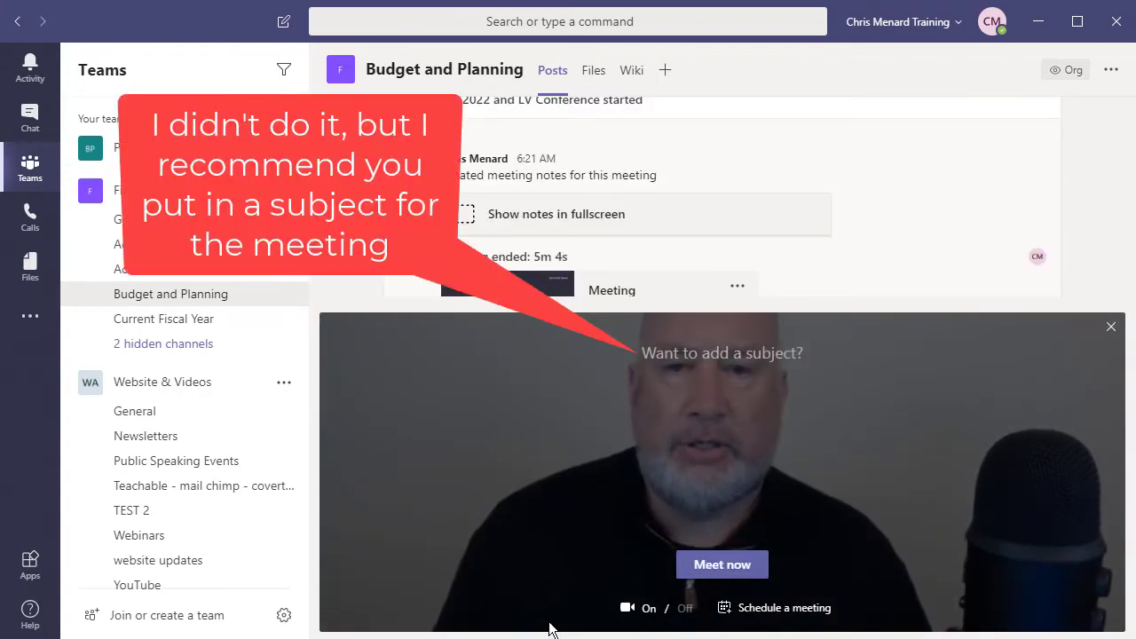
left_click(724, 573)
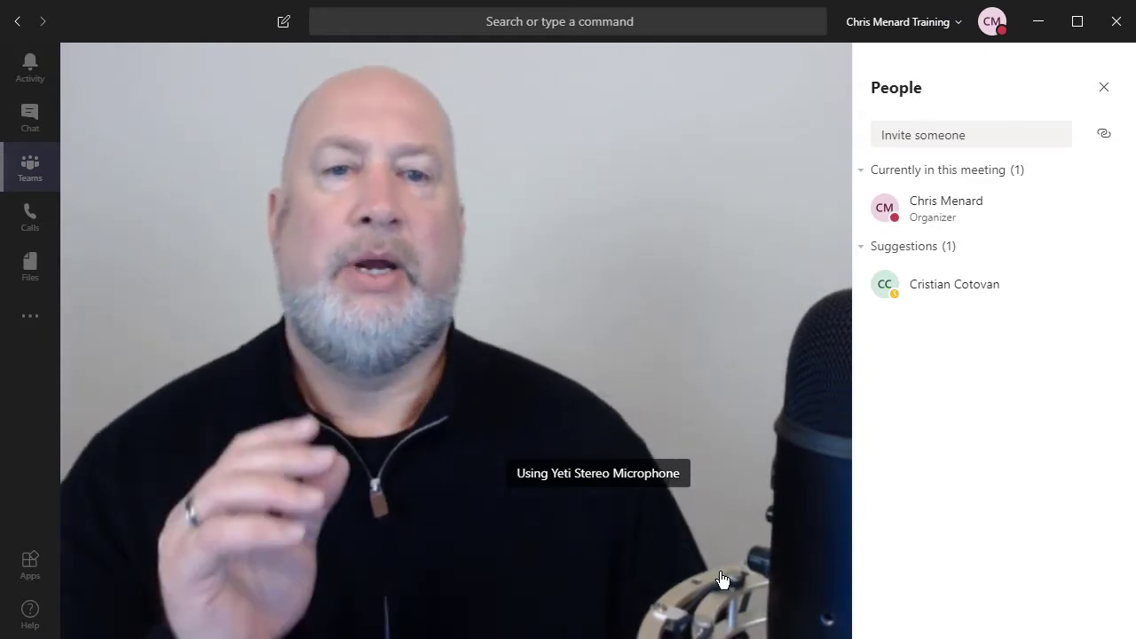
Step: Turn on live captions (preview) in the meeting
mouse_move(769, 577)
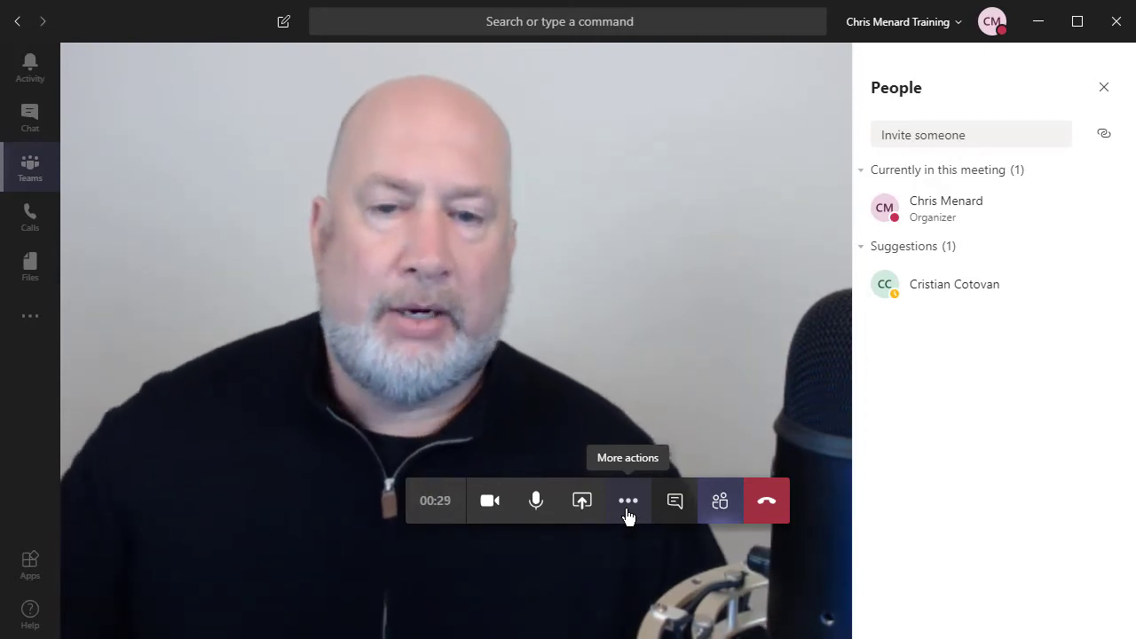
left_click(628, 501)
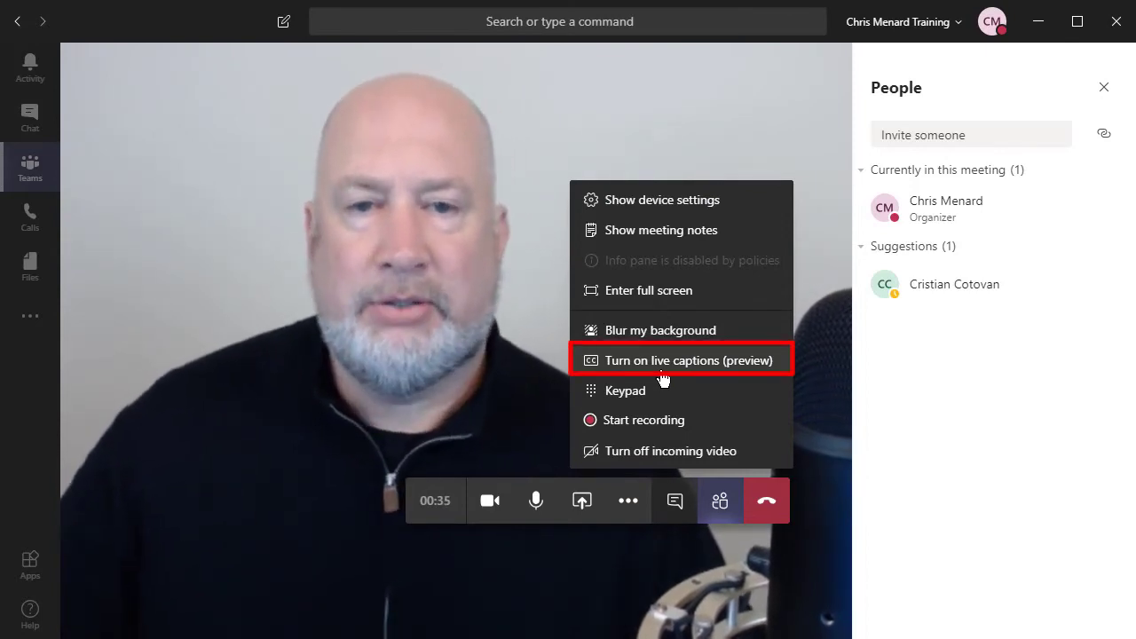
left_click(691, 367)
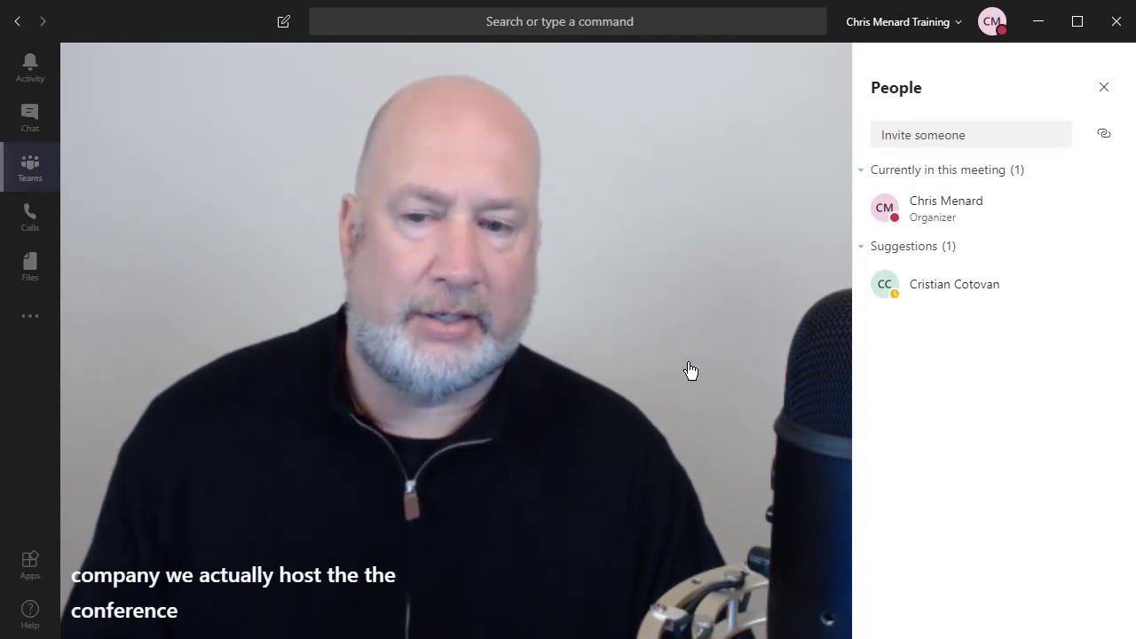
Step: Turn off the meeting's live captions
mouse_move(668, 433)
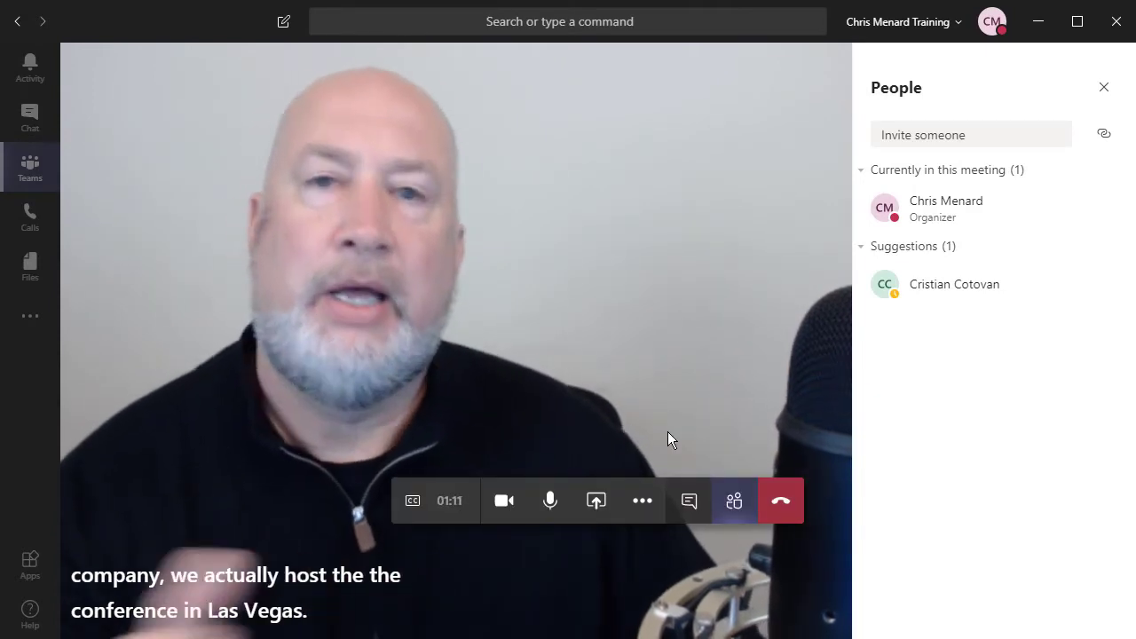
left_click(636, 501)
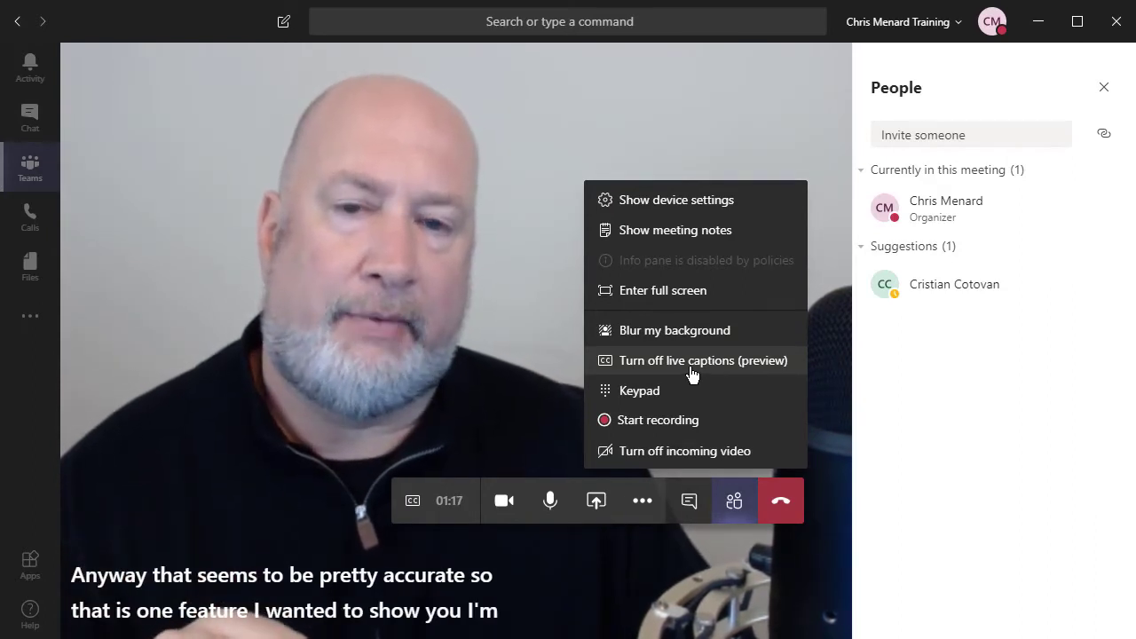
left_click(692, 367)
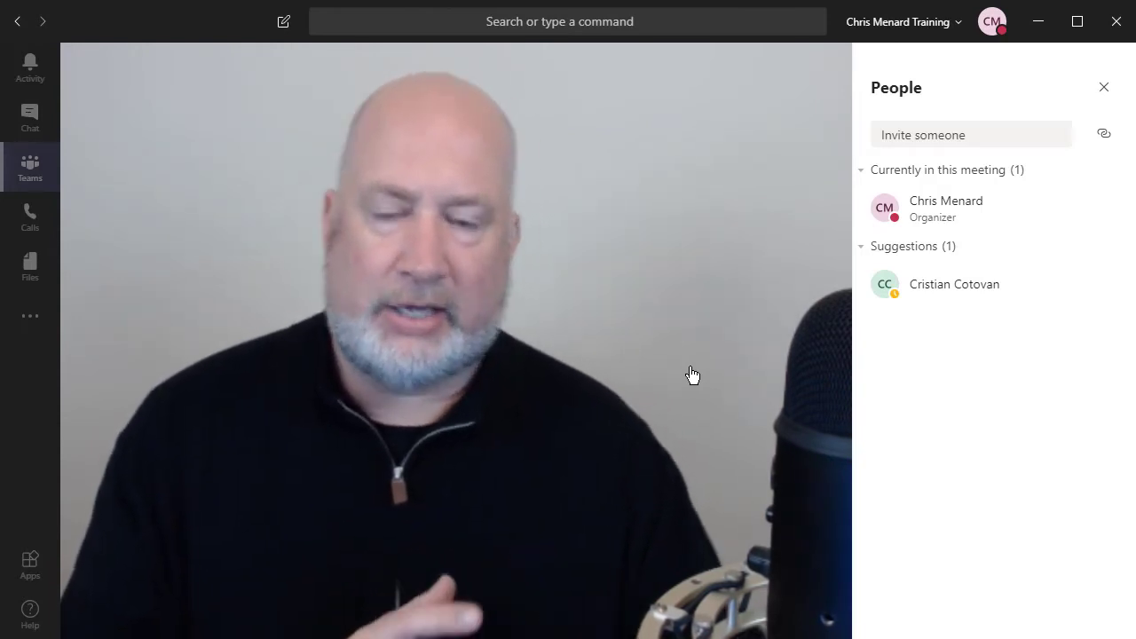
Step: Blur the video background in the meeting
mouse_move(749, 431)
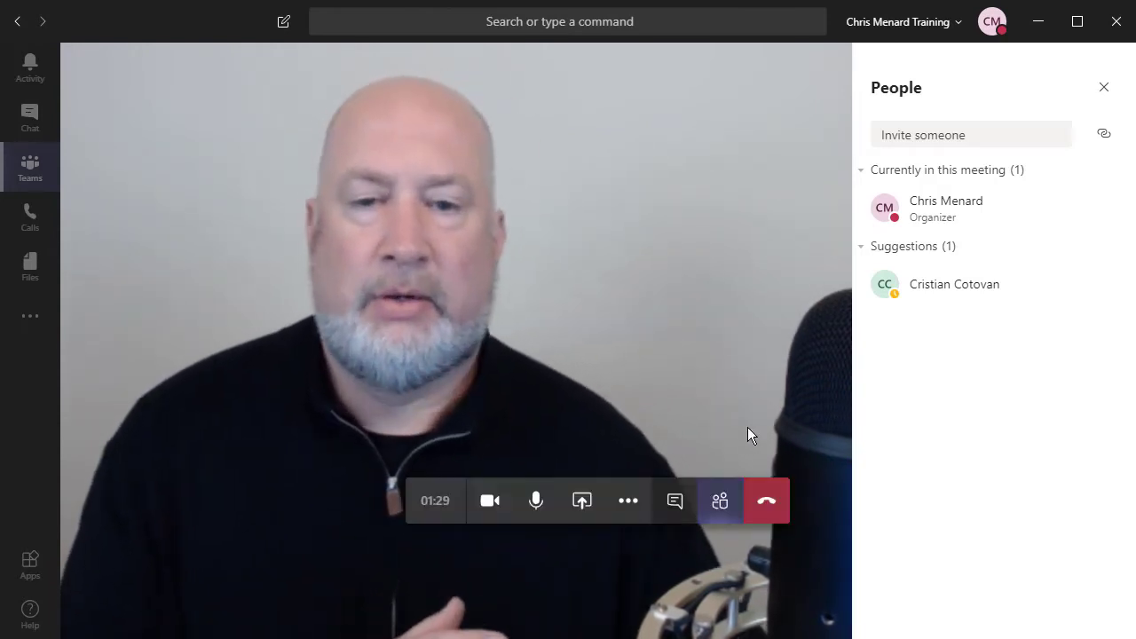
left_click(628, 502)
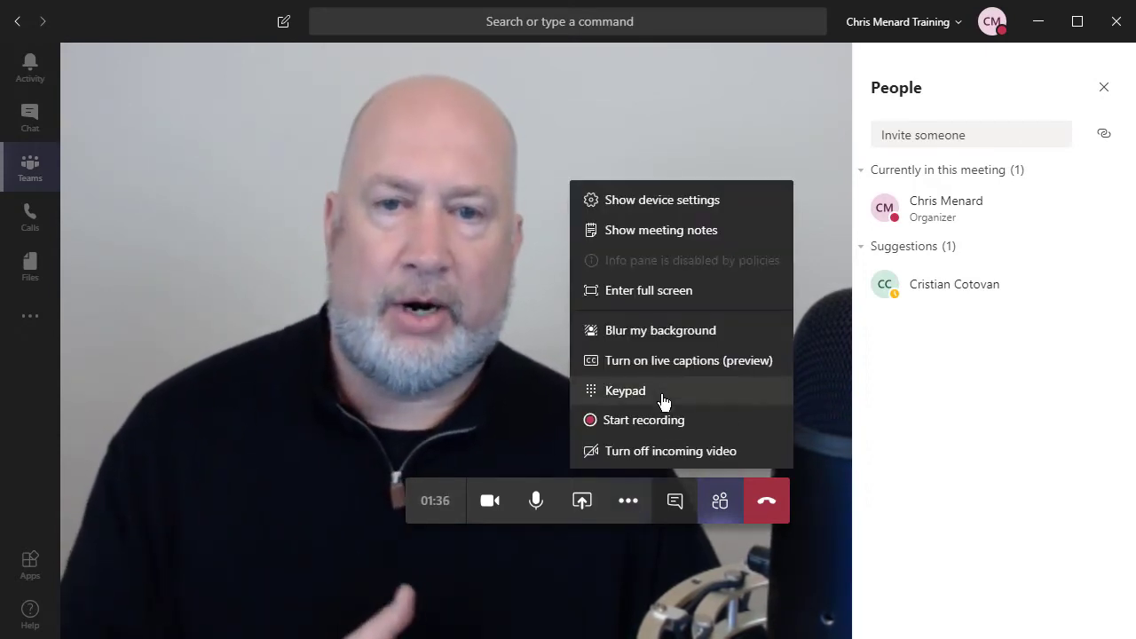
left_click(672, 341)
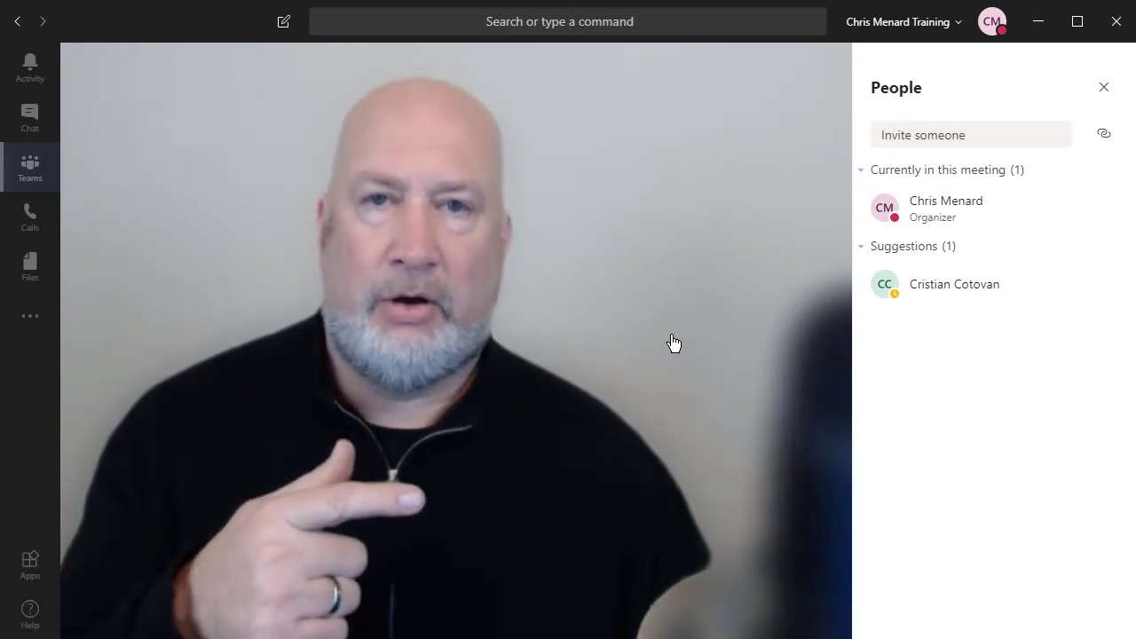
Step: Remove the blur from the video background
left_click(631, 506)
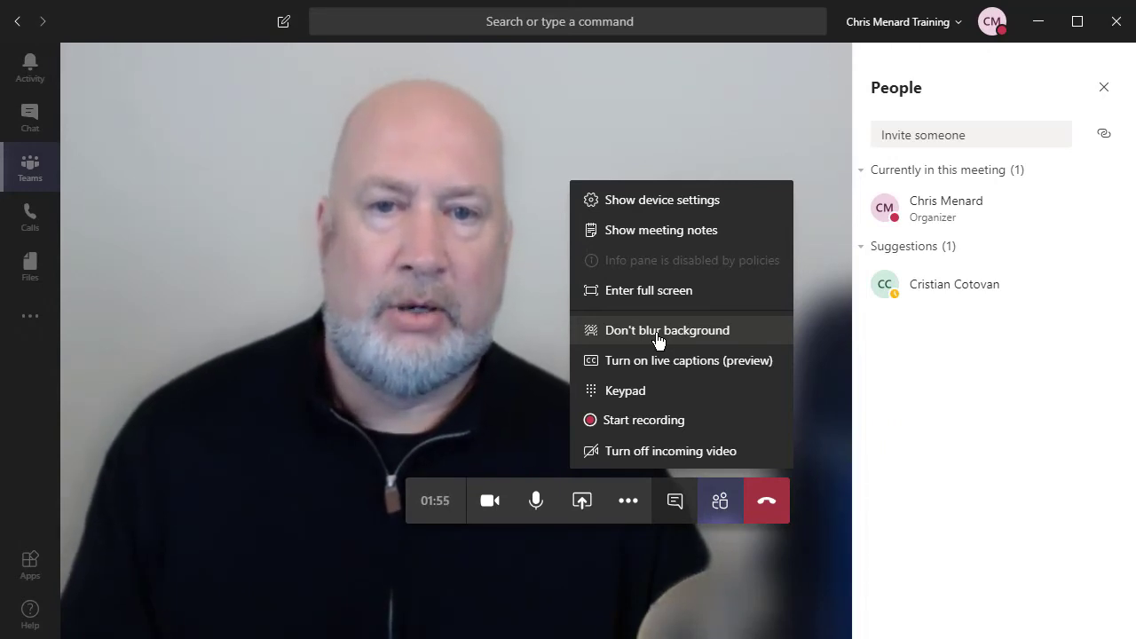
left_click(657, 331)
left_click(628, 501)
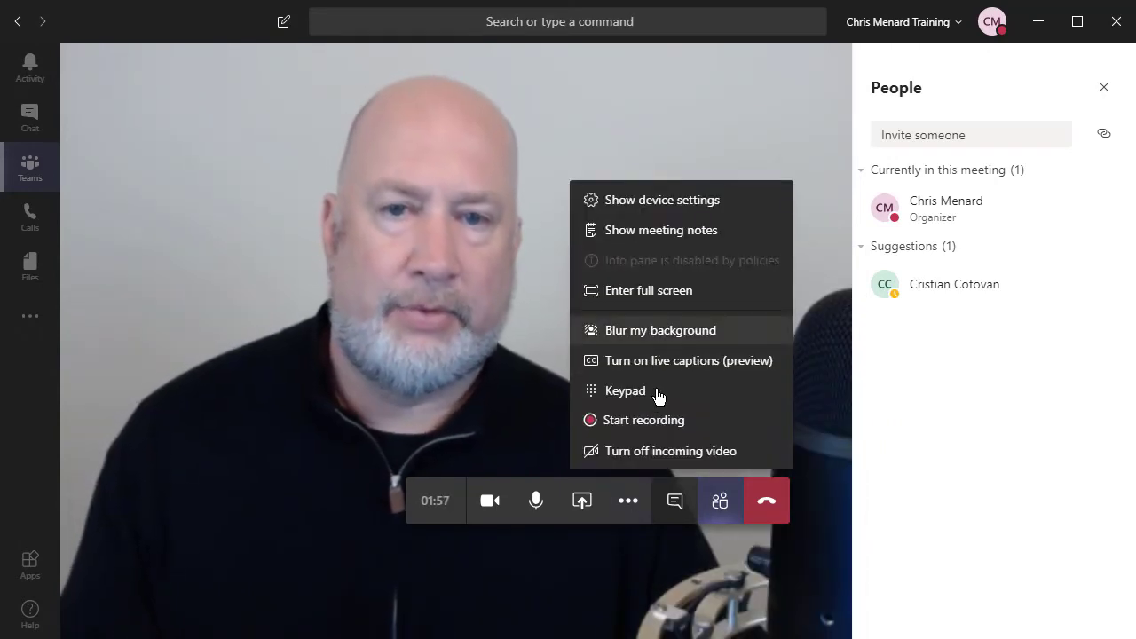
left_click(545, 375)
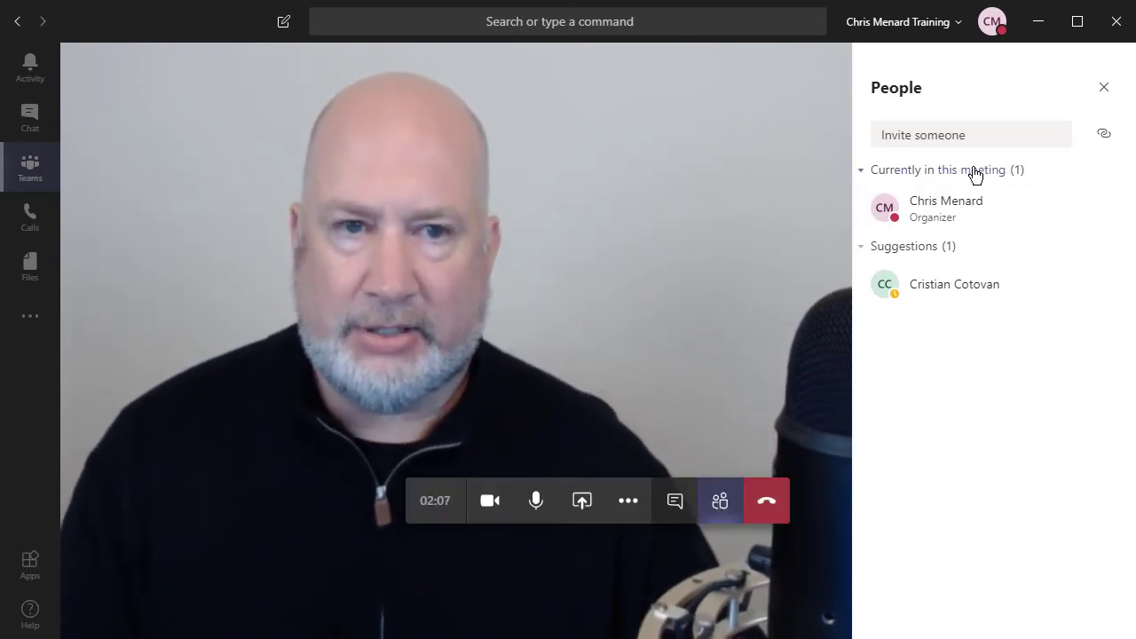
Step: Show the meeting notes and start taking notes for this meeting
left_click(629, 499)
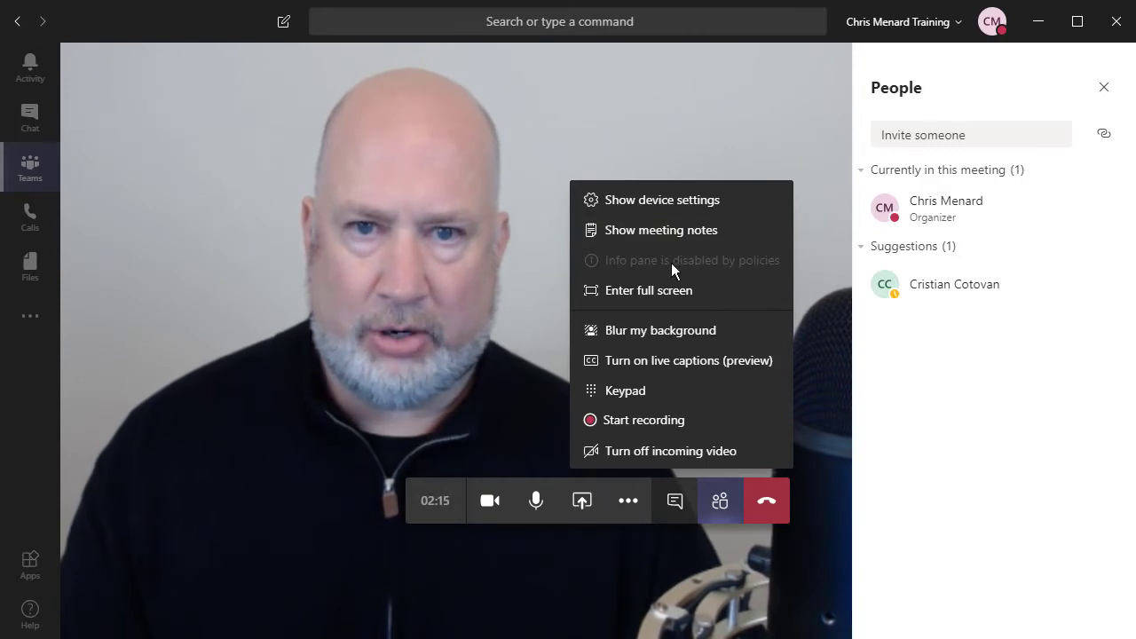
left_click(673, 231)
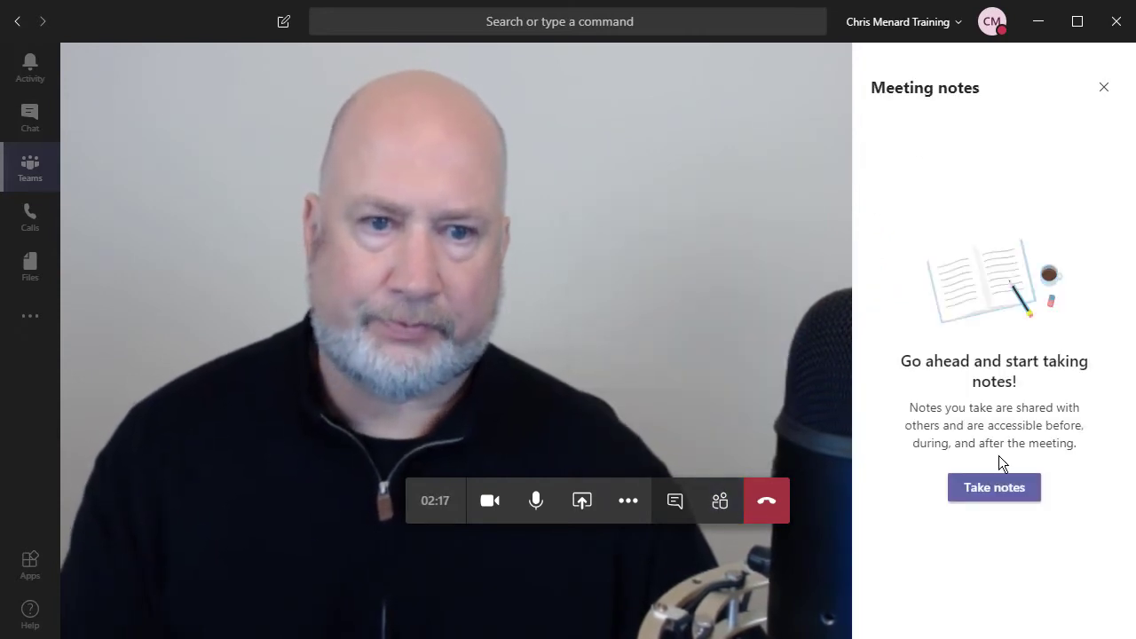
left_click(996, 494)
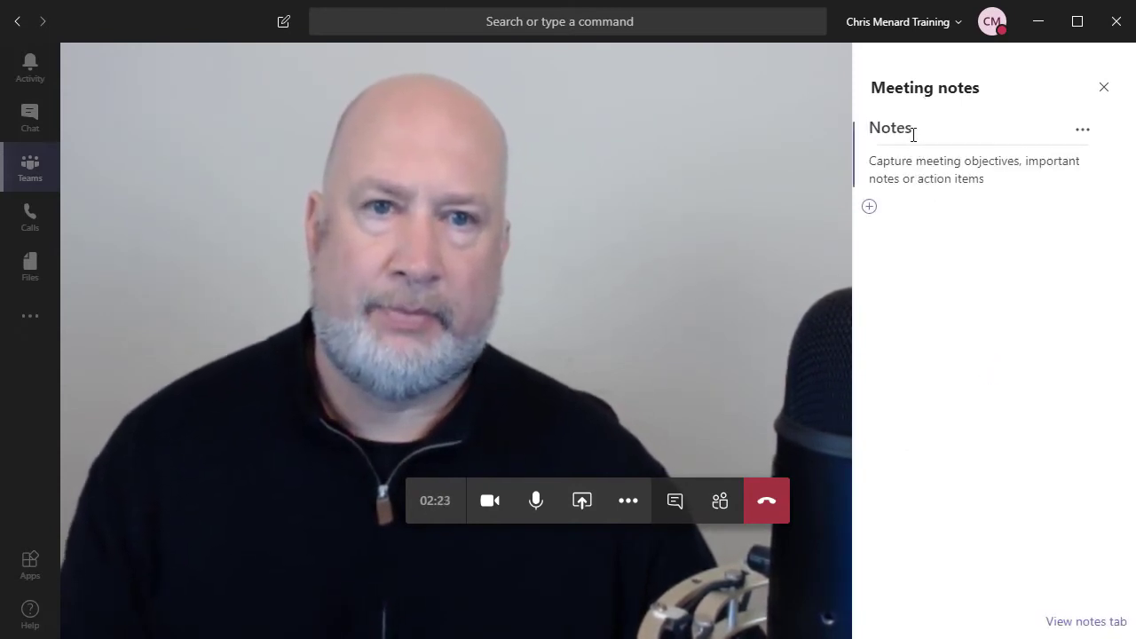
Step: Replace the default title of the notes section with "Budget for 2022 and LV Conf"
left_click(914, 134)
type("Bu")
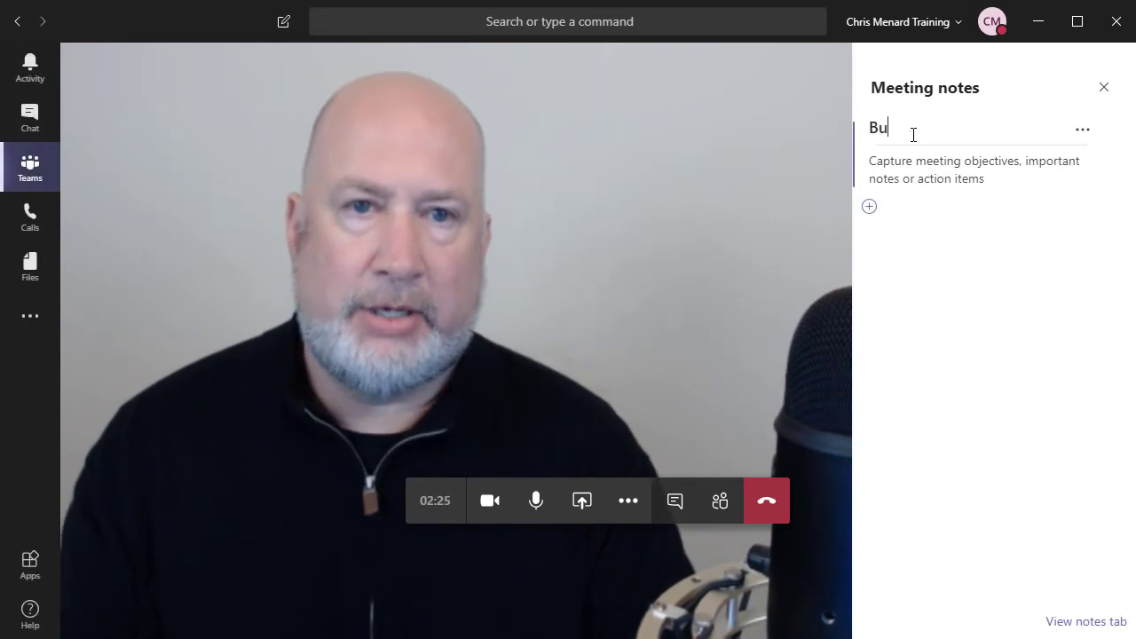
type("dget for")
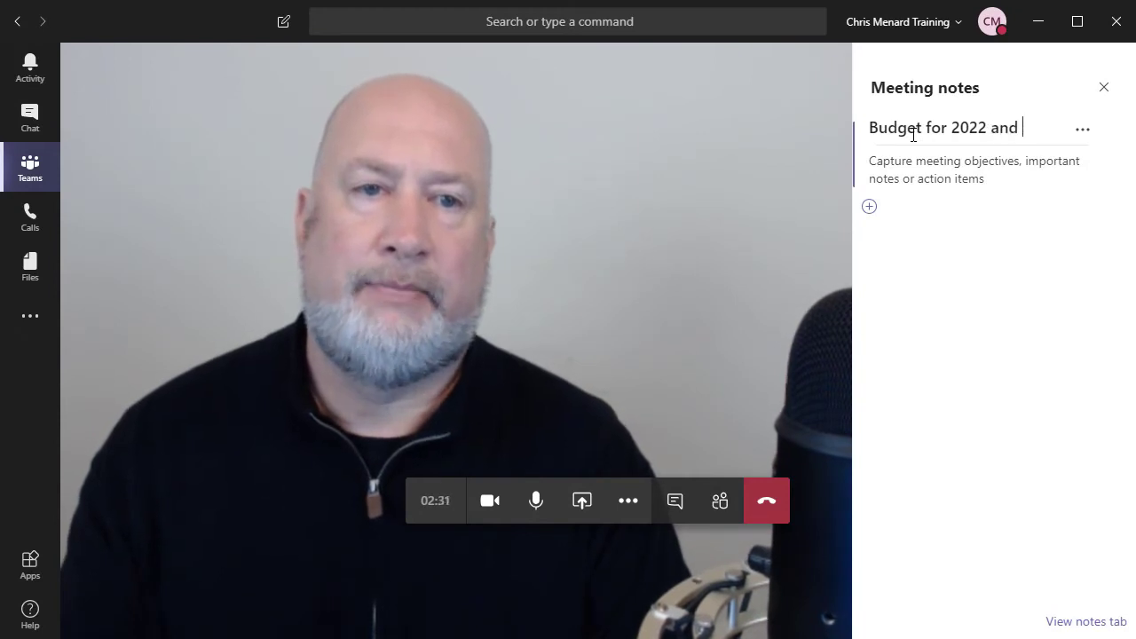
type("2022 and LV Conf")
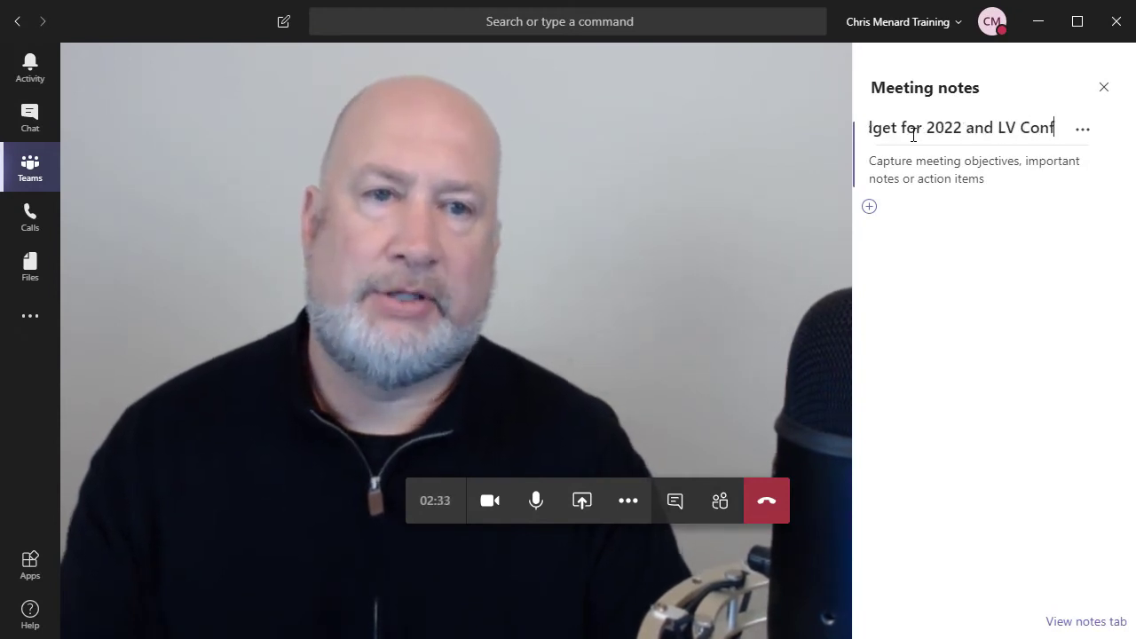
Step: Write the lines "Overview", "Travel reduction", "New staffing for west coast" and "COGS" in the body of the notes section
left_click(909, 158)
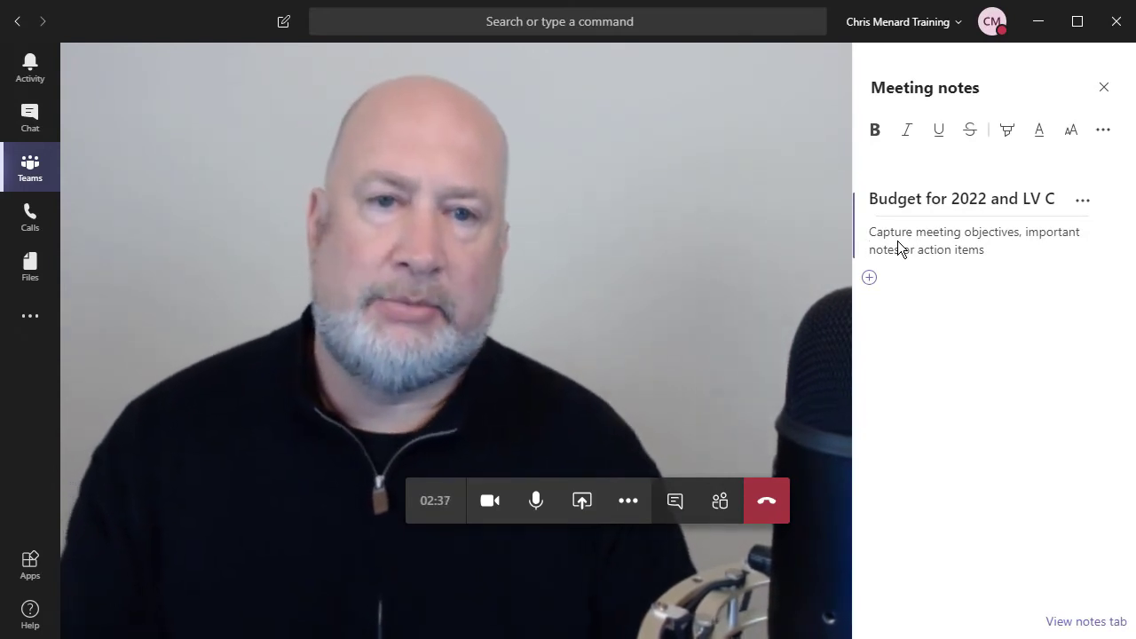
type("Overview")
key("Return")
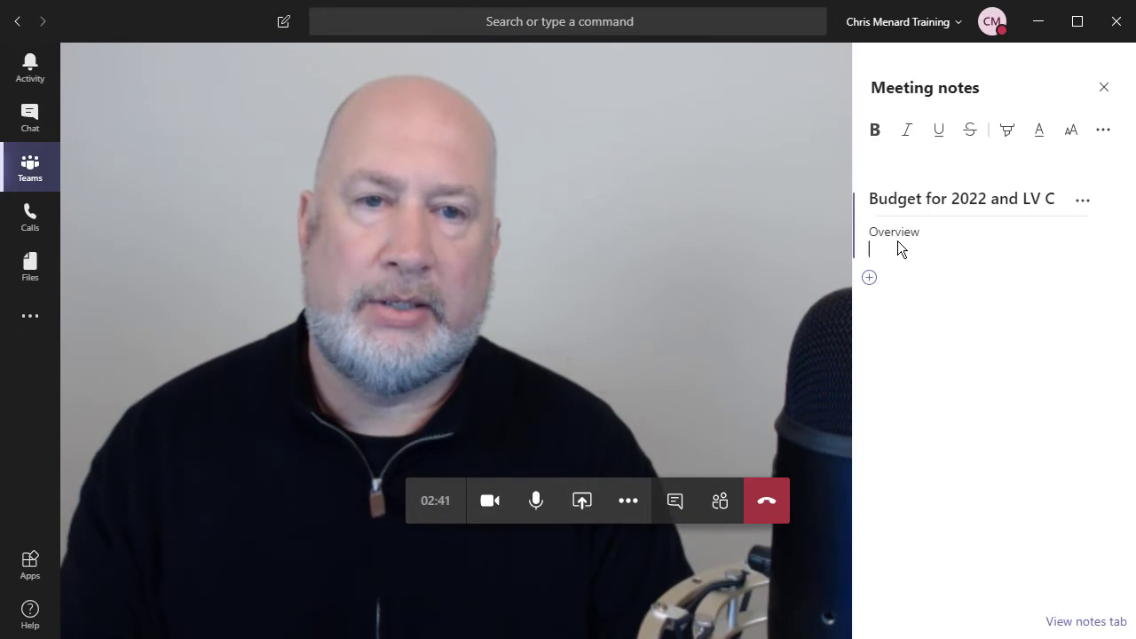
type("Travel reduction")
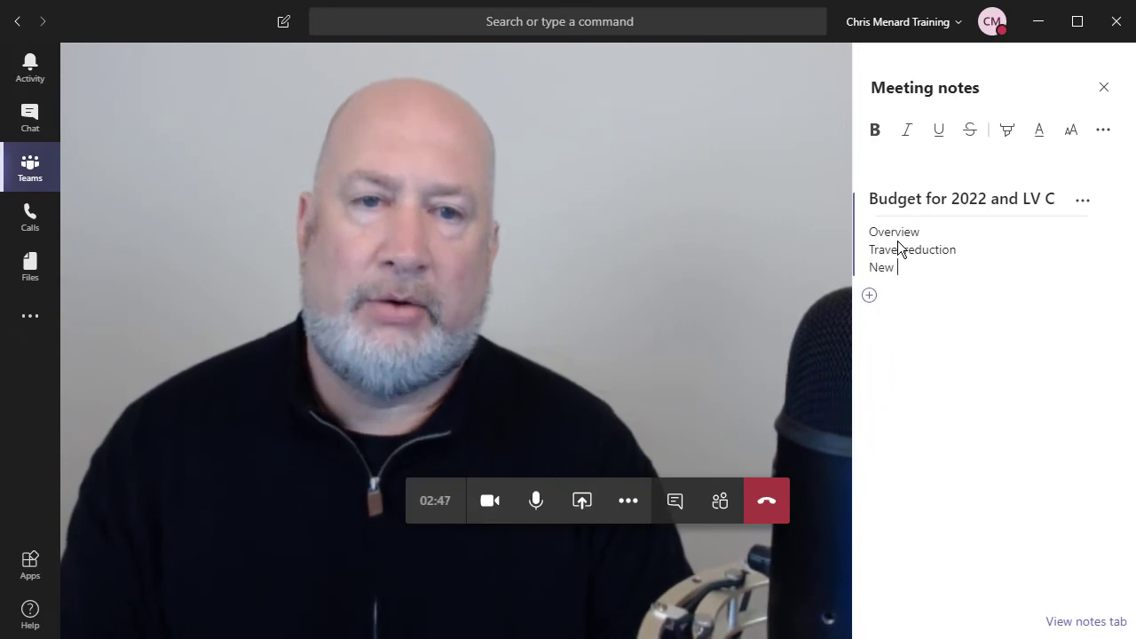
type("g for west coast")
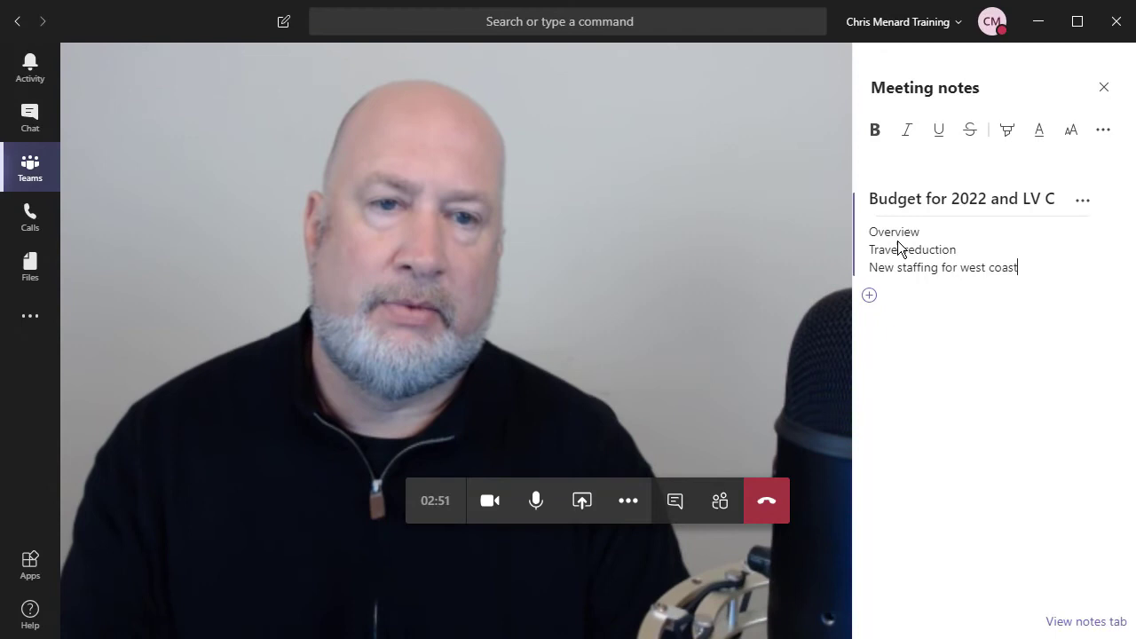
key("Return")
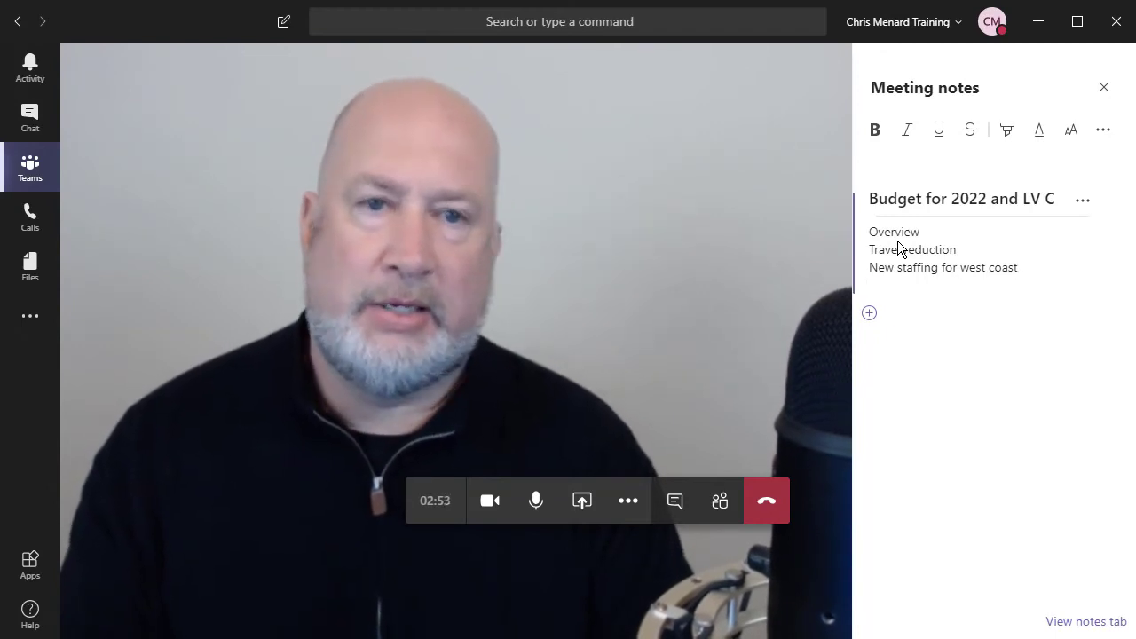
type("COGS")
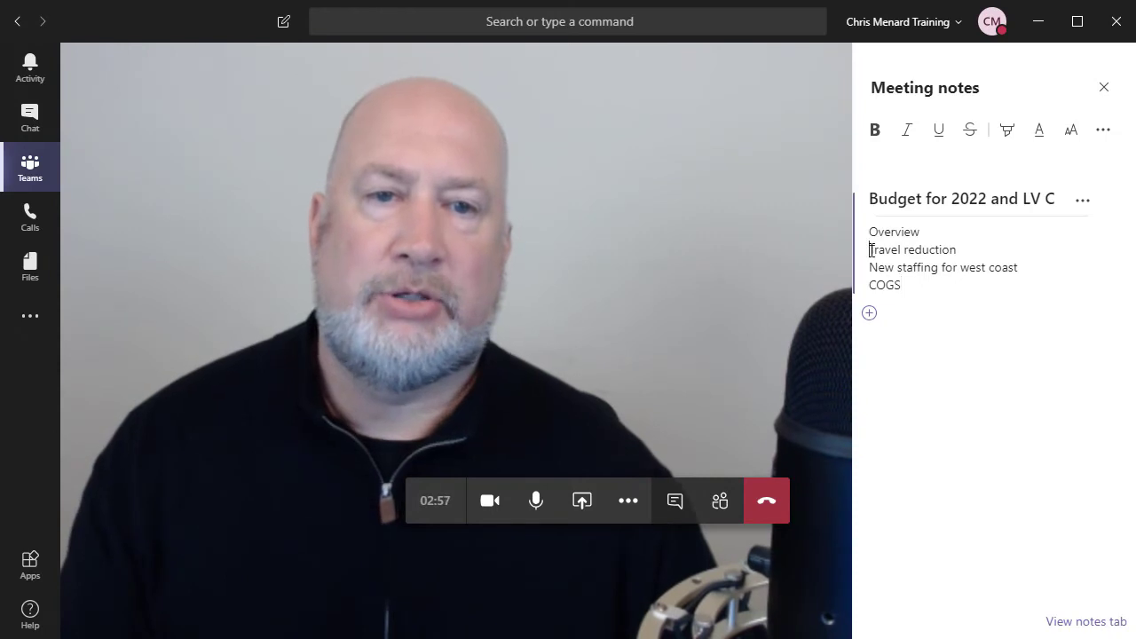
left_click_drag(869, 249, 903, 284)
double_click(885, 285)
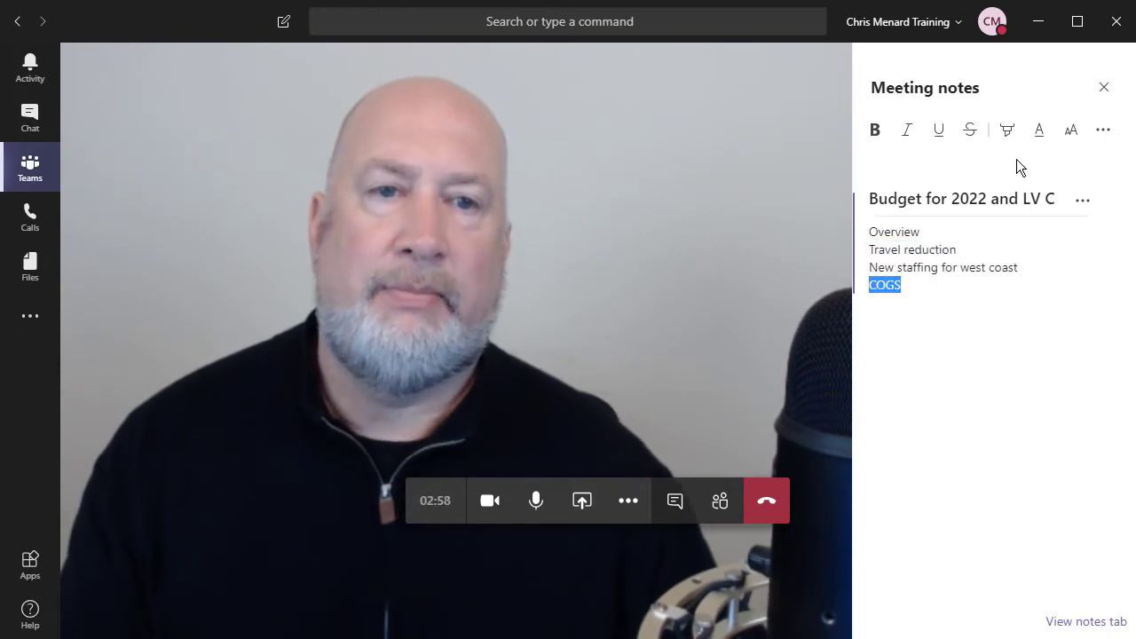
left_click(1099, 138)
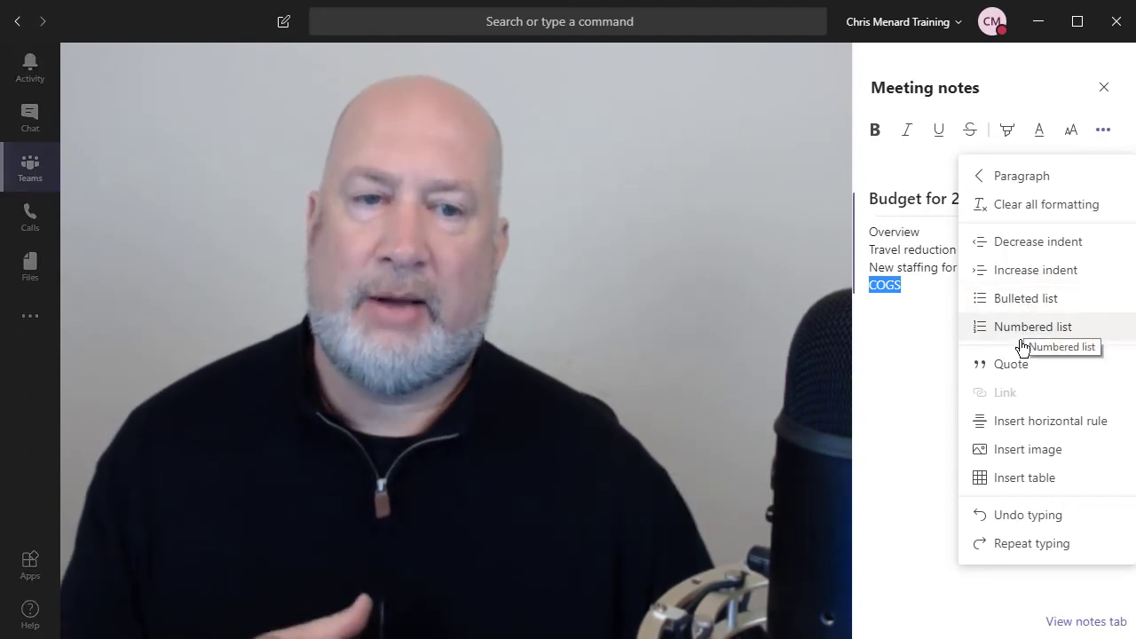
left_click(1027, 450)
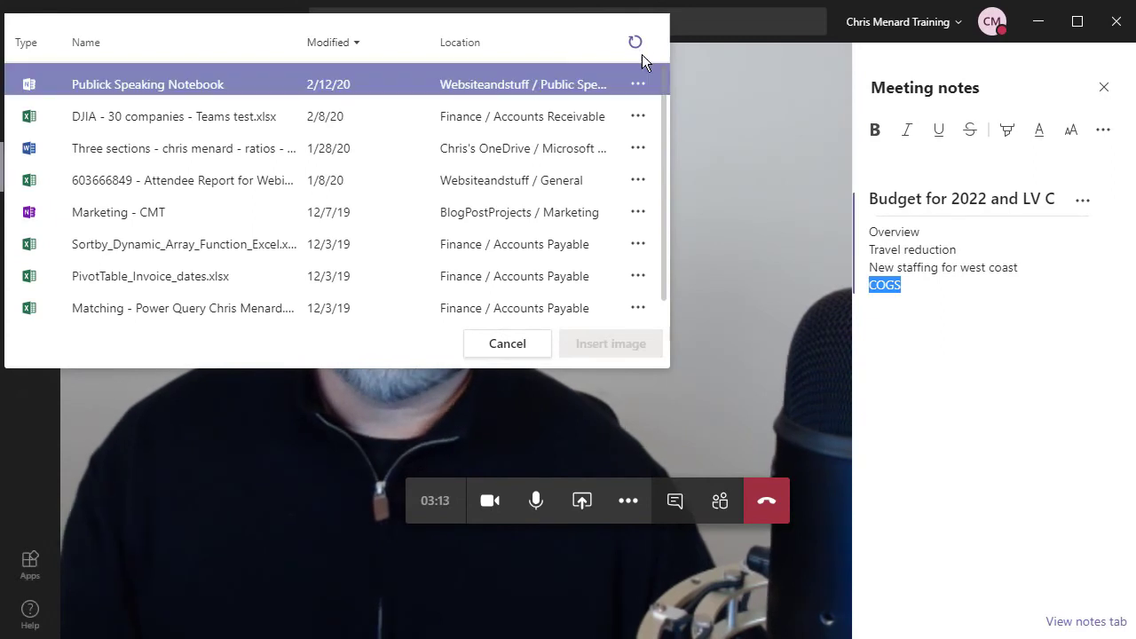
key("Escape")
Step: Format the lines from "Travel reduction" to "COGS" as a bulleted list and make "Overview" bold
left_click_drag(903, 286, 874, 246)
left_click(1103, 129)
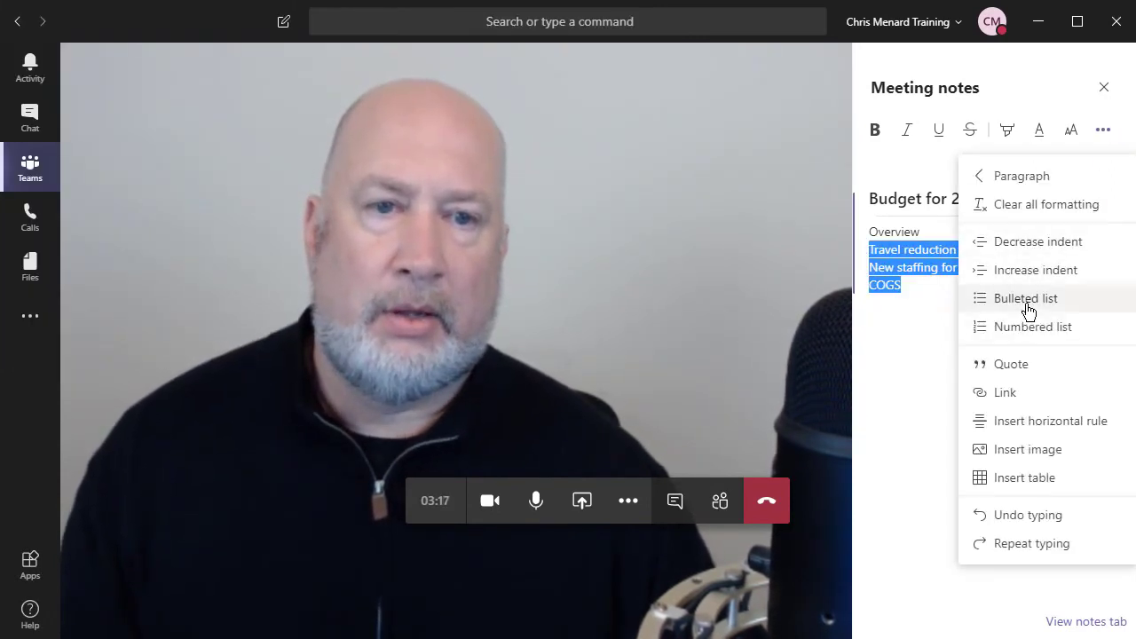
left_click(1028, 302)
double_click(903, 232)
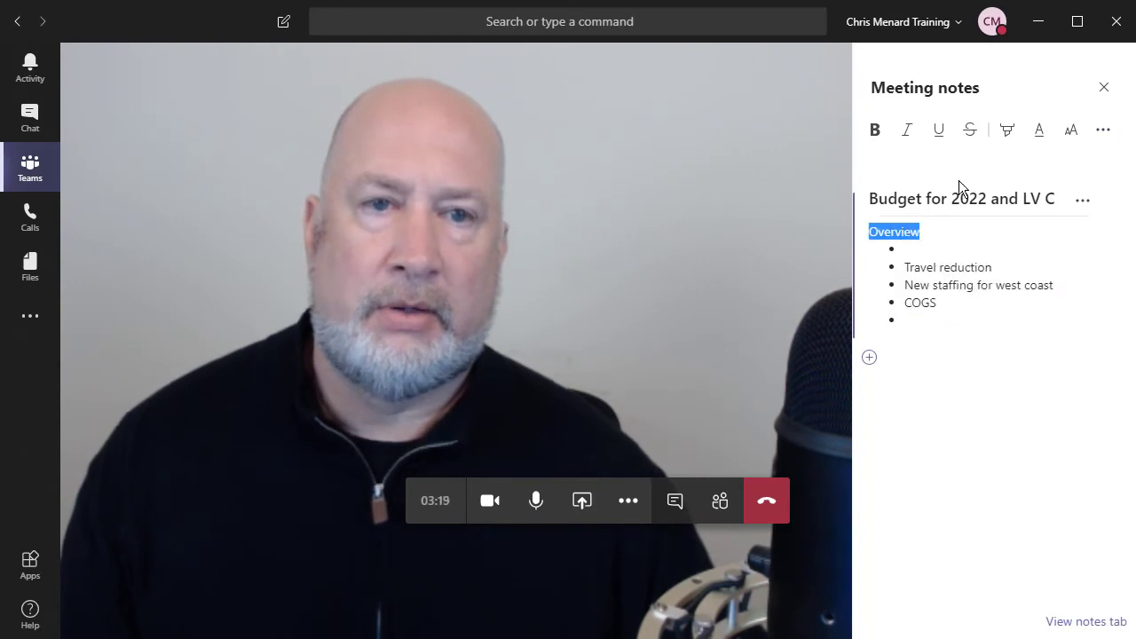
left_click(875, 133)
Step: Delete the empty bullets above "Travel reduction" and below "COGS"
left_click(916, 249)
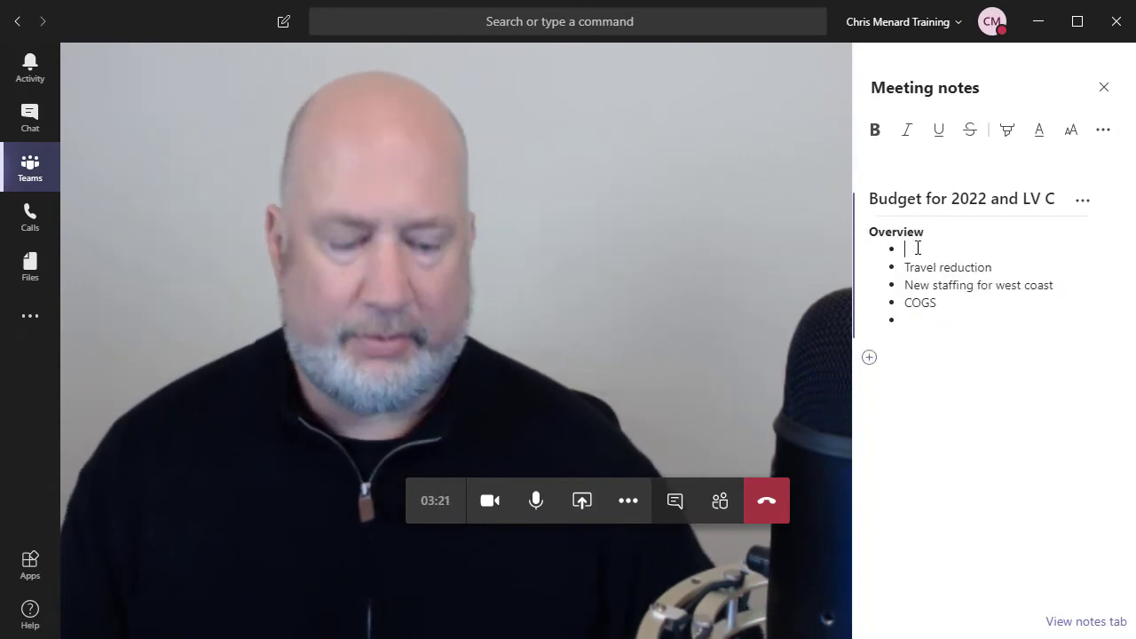
key("Delete")
key("ctrl+End")
key("BackSpace")
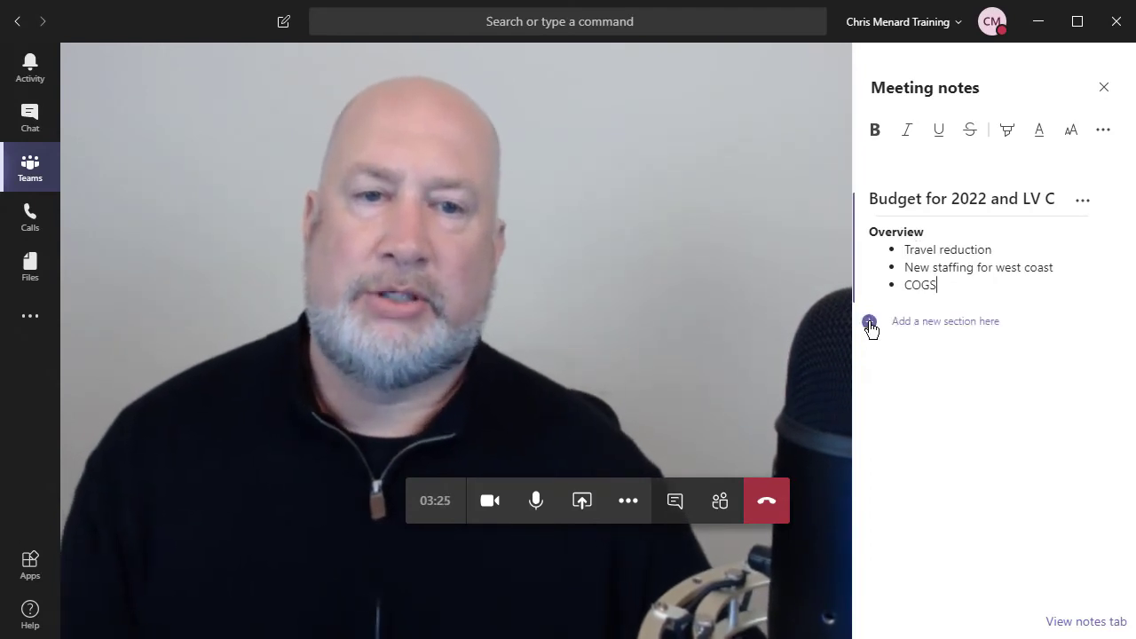
Step: Add a second notes section titled "Conf in LV" and fill its body with the placeholder text "adsfdsaadfsfds"
left_click(918, 331)
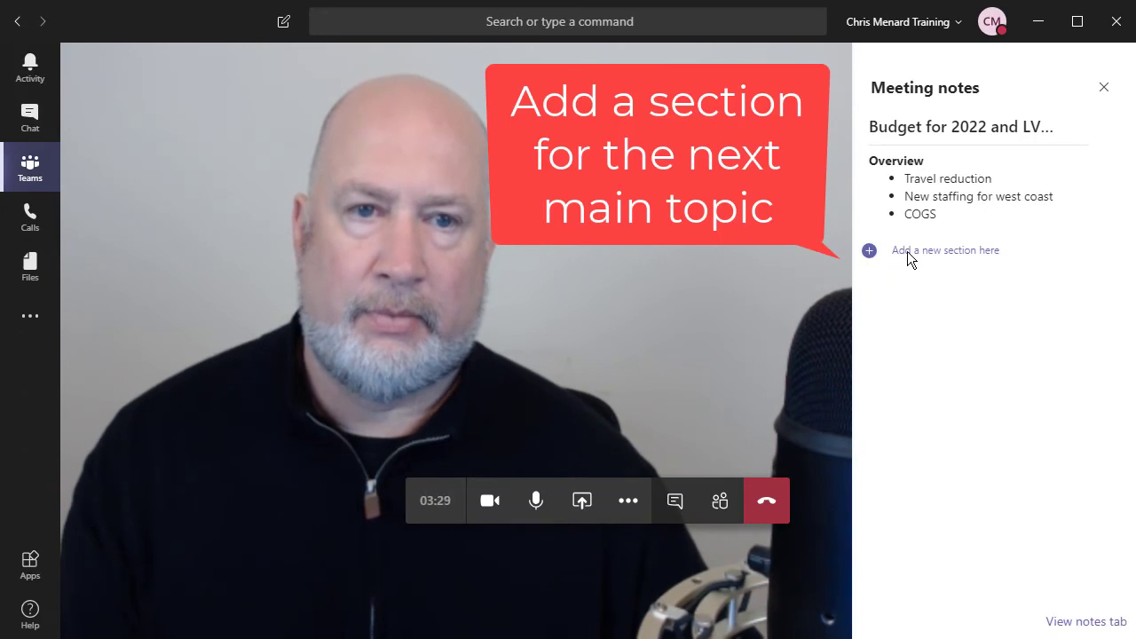
left_click(872, 254)
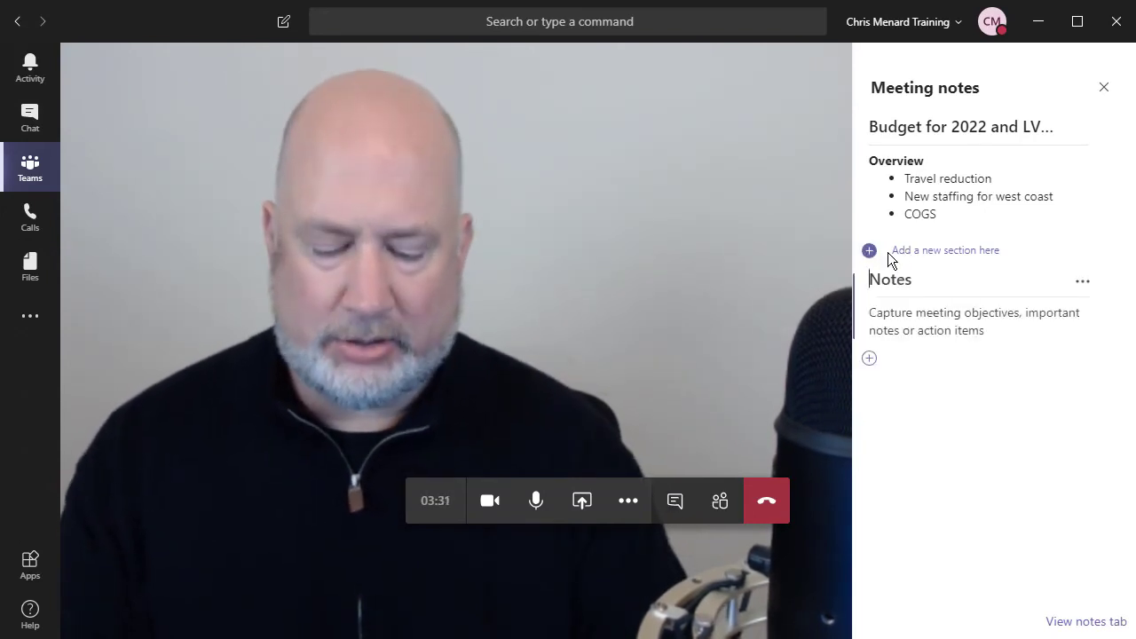
type("C")
key("BackSpace")
type("Cofn")
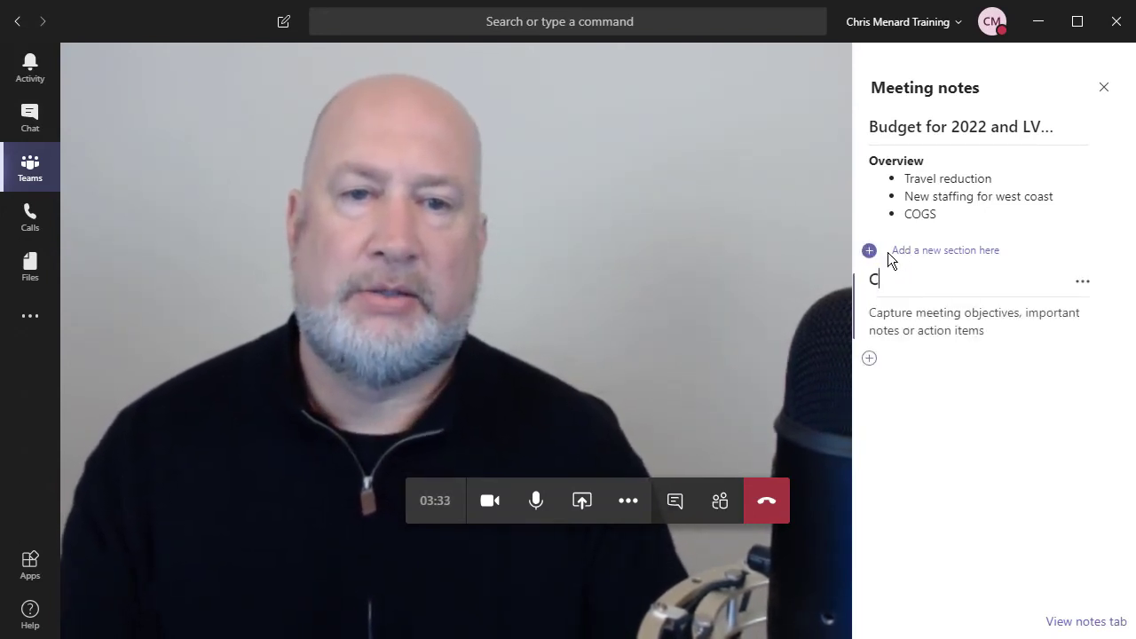
key("BackSpace")
key("BackSpace")
type("n")
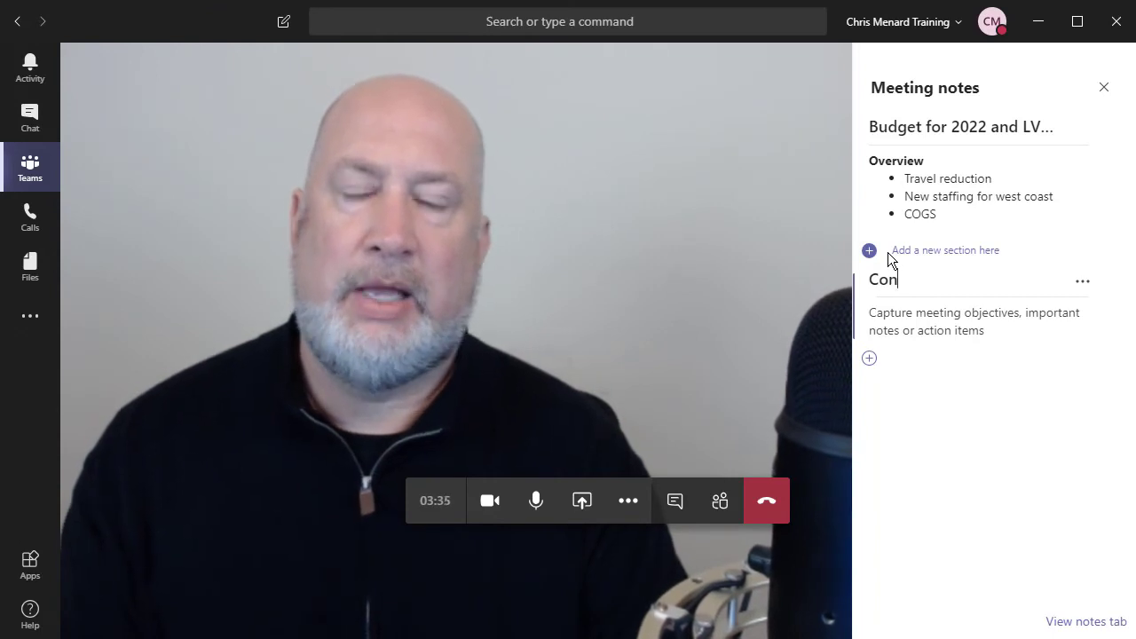
type("f in LV")
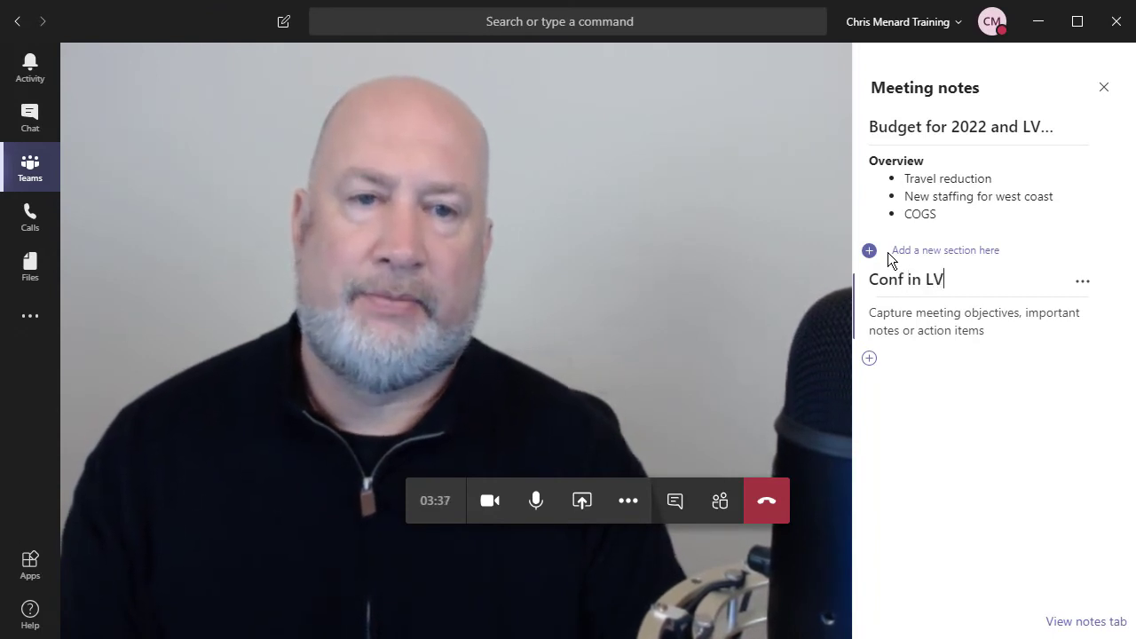
left_click(914, 311)
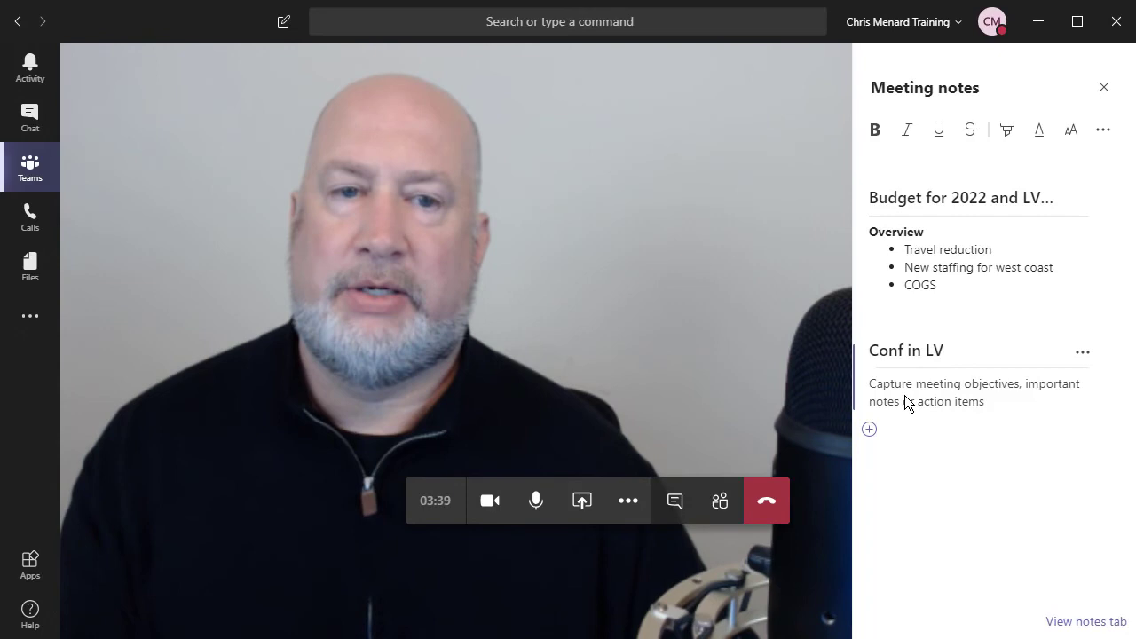
type("adsfdsaadfsfds")
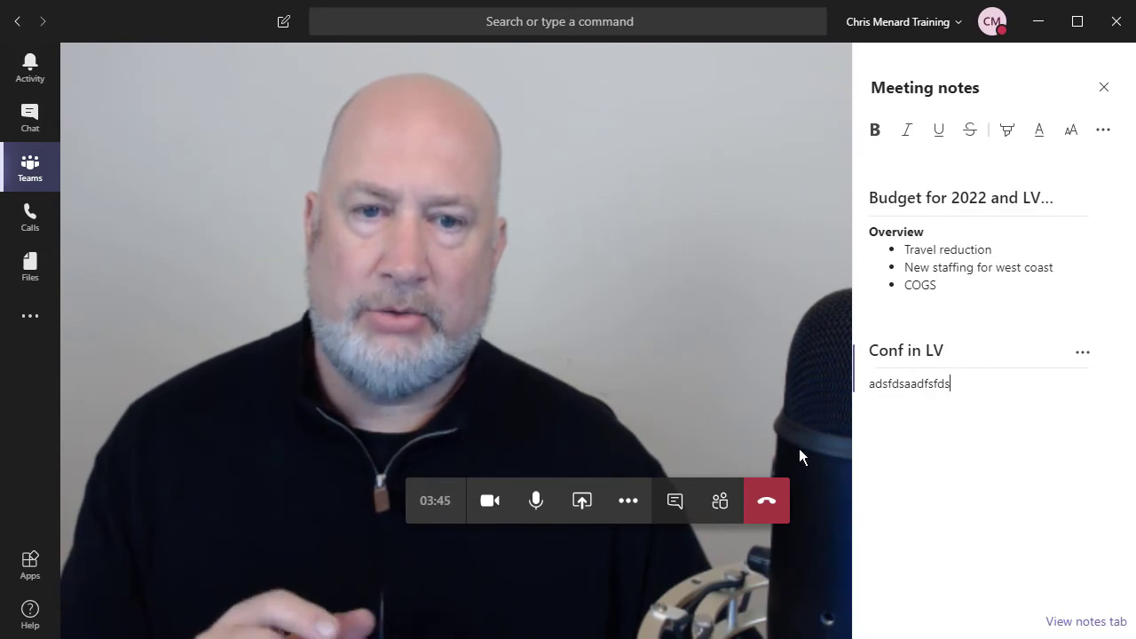
Step: Leave the meeting and open the meeting notes of the Budget and Planning channel
left_click(768, 506)
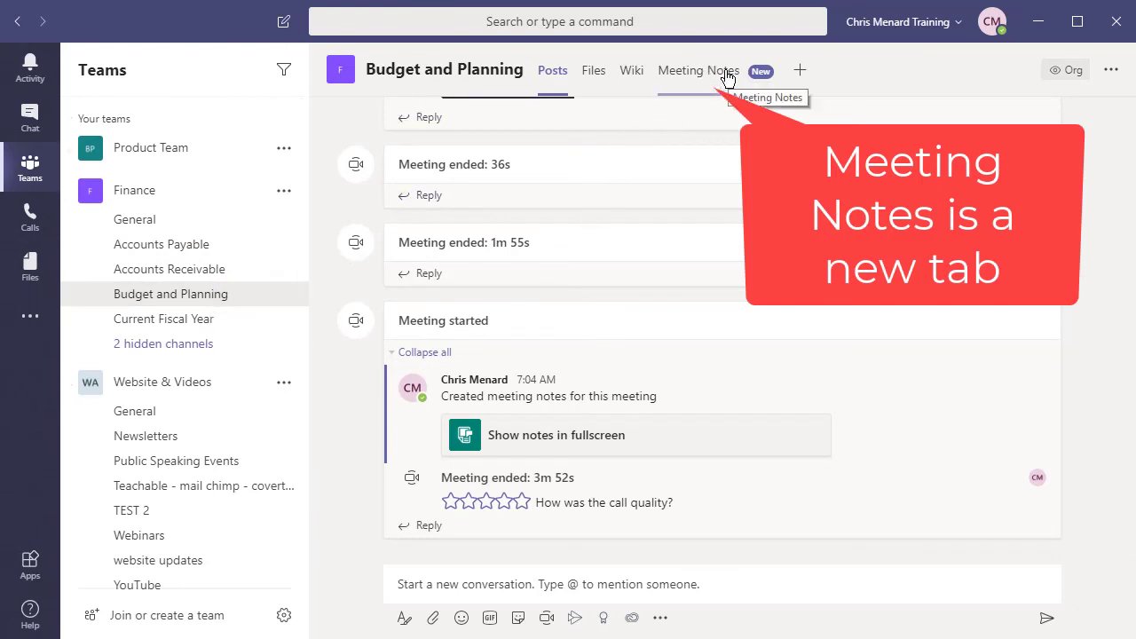
left_click(726, 78)
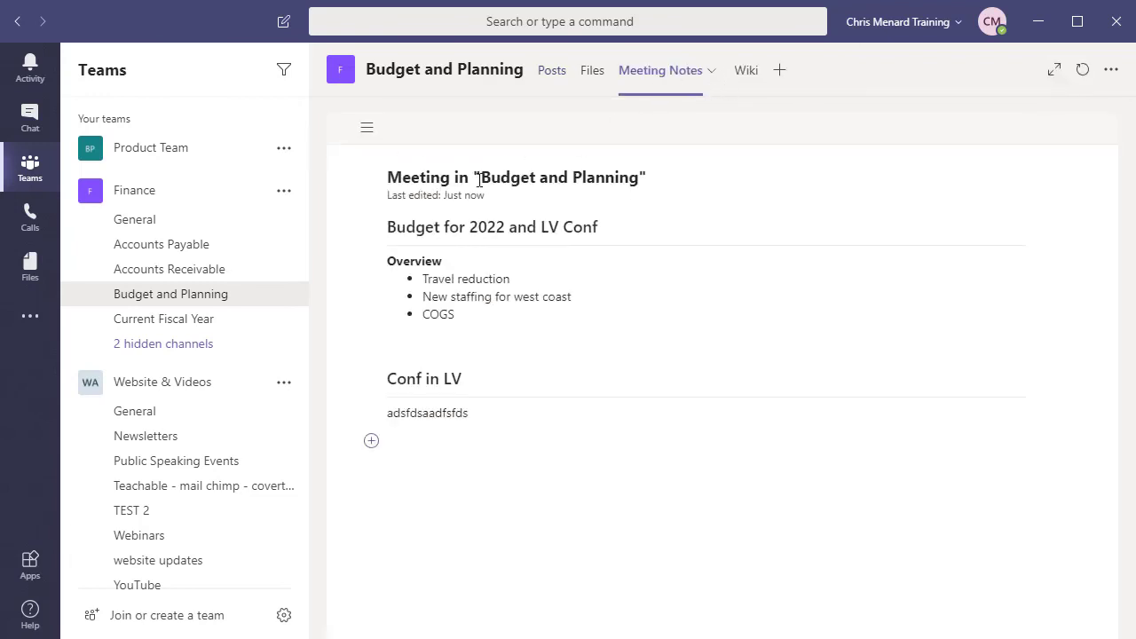
Step: Show the list of pages and sections in the meeting notes, and hide it again
left_click(368, 131)
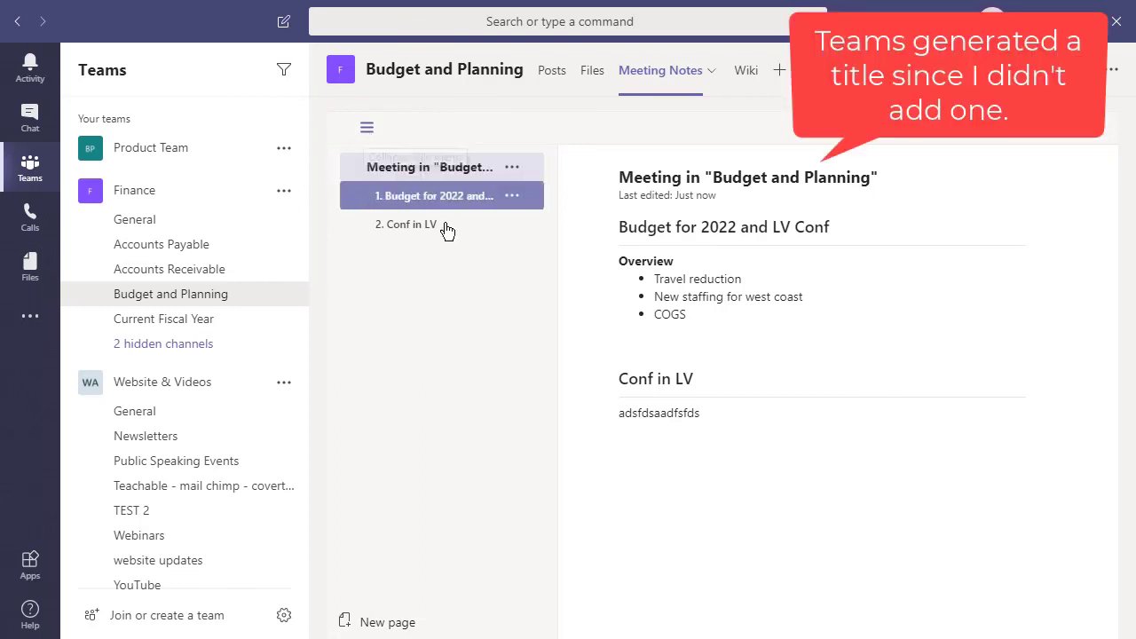
left_click(365, 131)
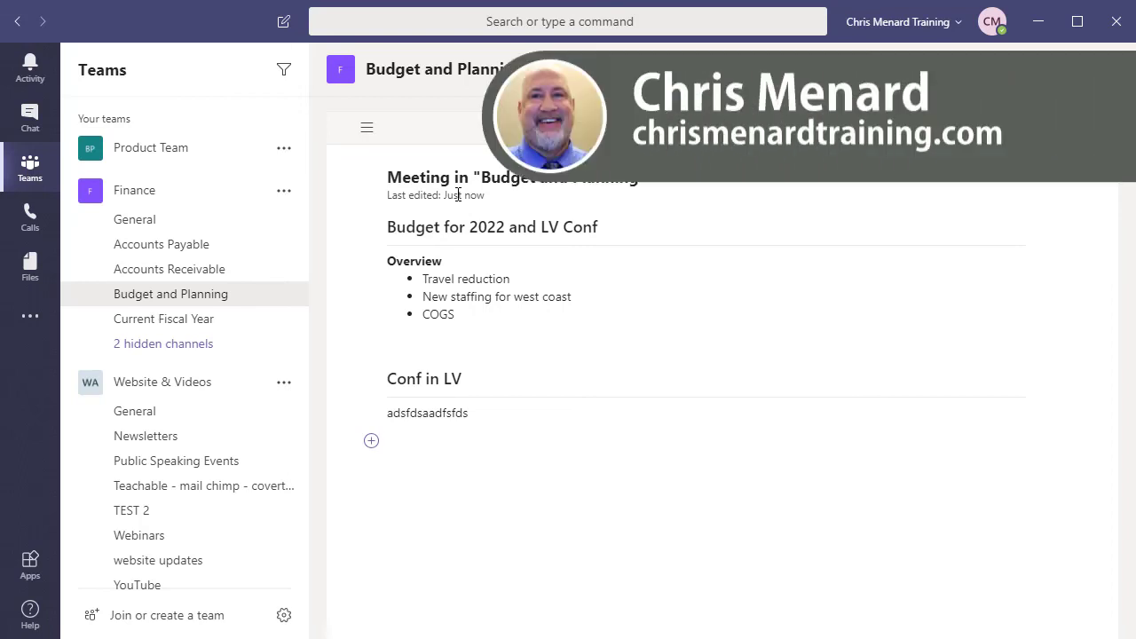
Step: Switch to the recent chat and check the read receipt of the sent message "I'm about to make a video. Thank you."
left_click(32, 129)
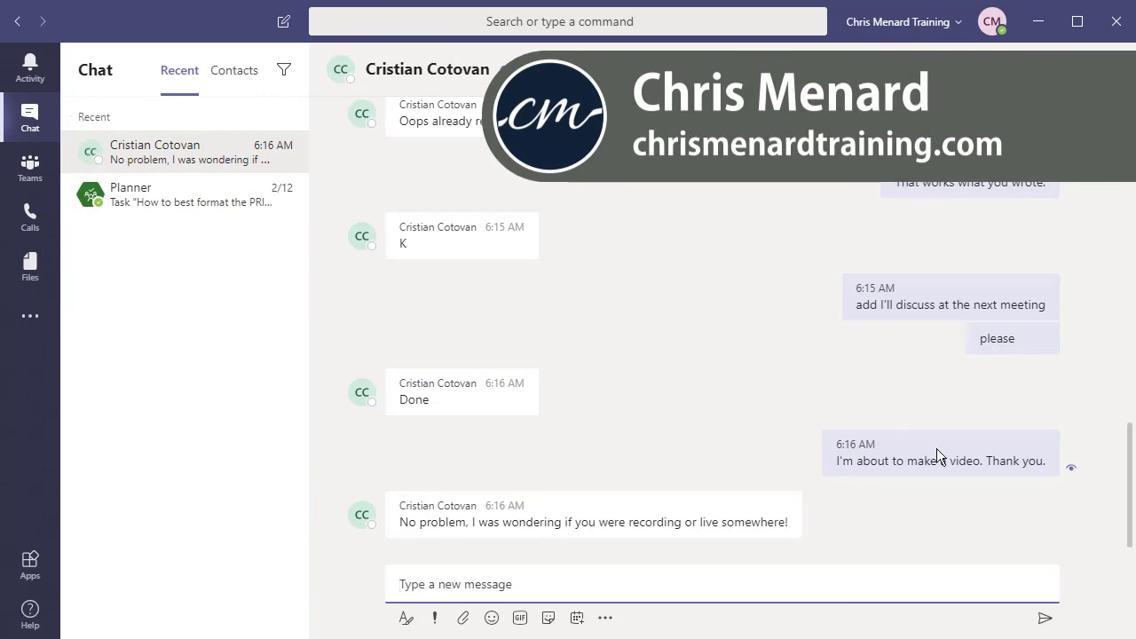
mouse_move(1023, 473)
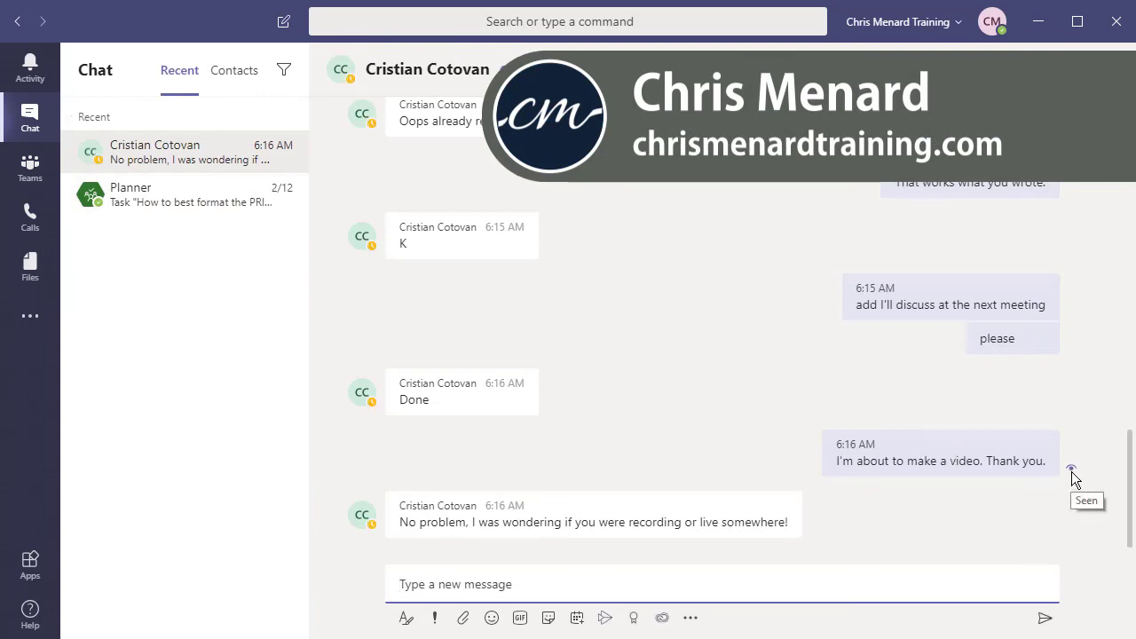